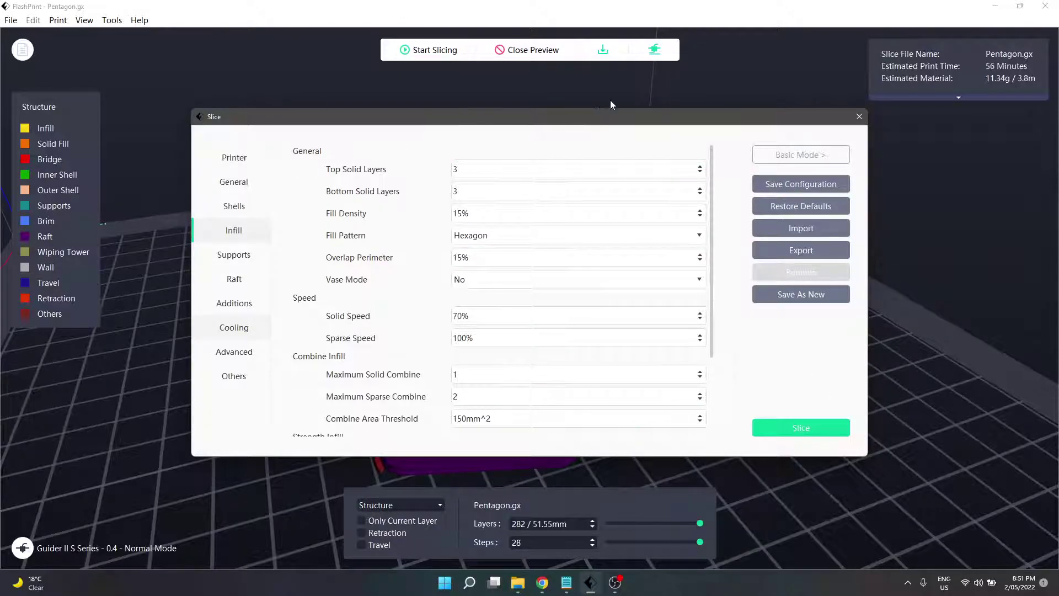
- Look over the Infill settings and select the Top Solid Layers value
mouse_move(346, 236)
scroll(394, 363, "down", 3)
scroll(394, 373, "up", 3)
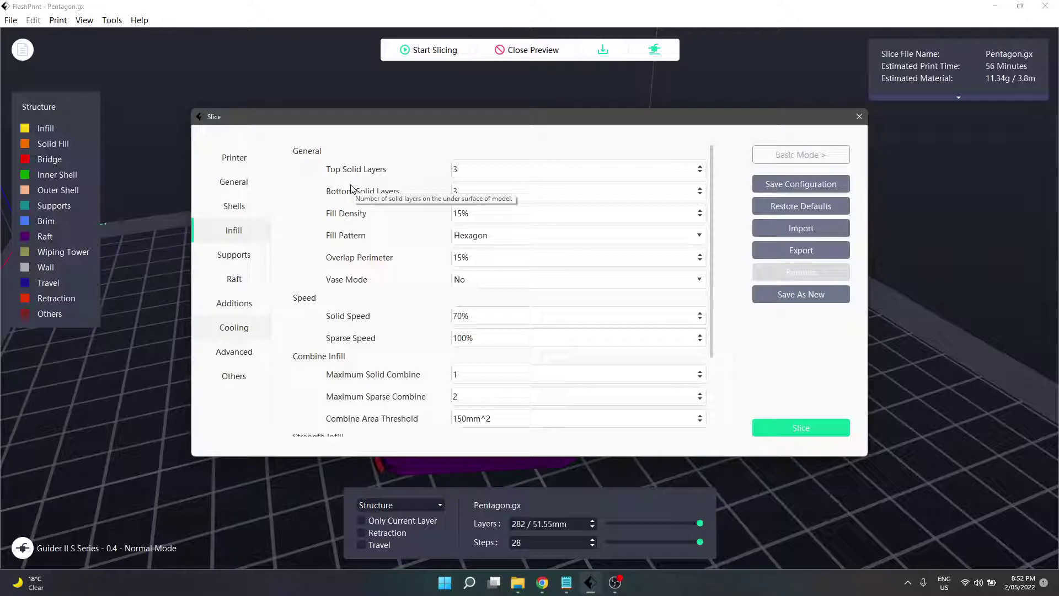
left_click(457, 175)
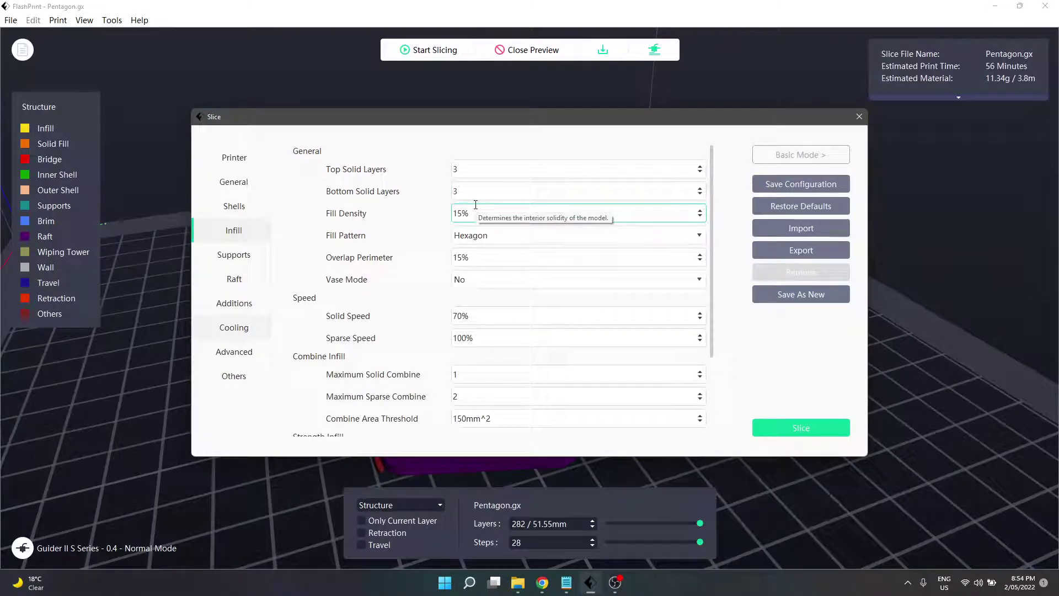
- Review the infill pattern choices, keeping Hexagon, and glance at the shell settings
left_click(486, 236)
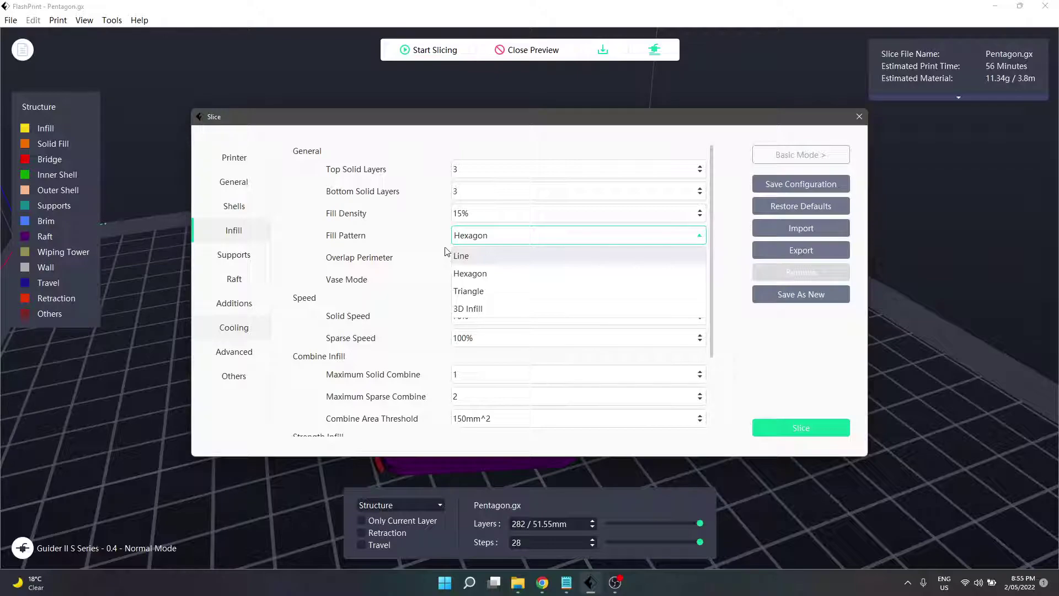
left_click(394, 283)
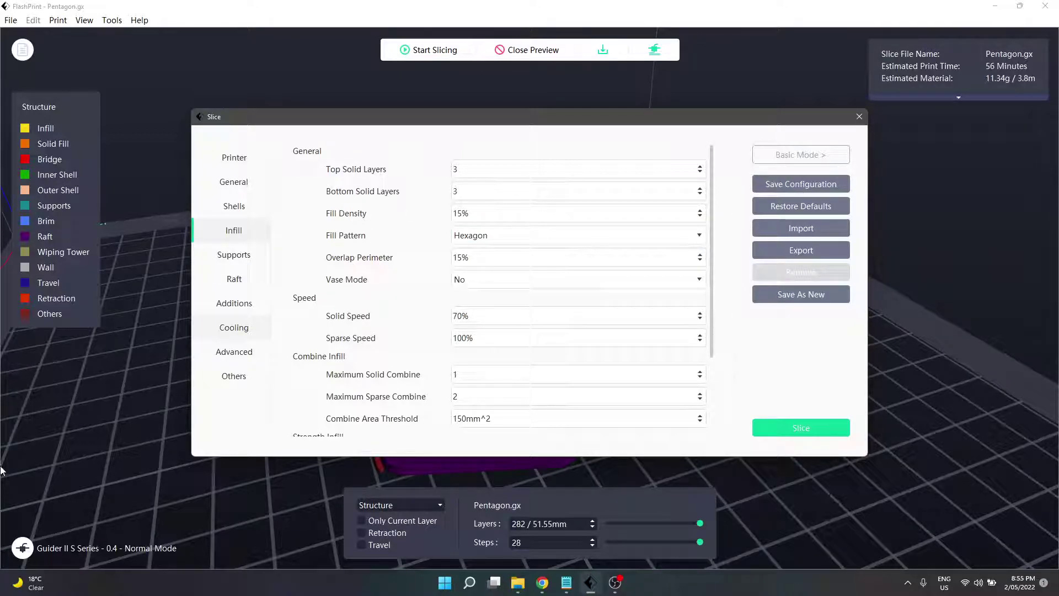
left_click(248, 208)
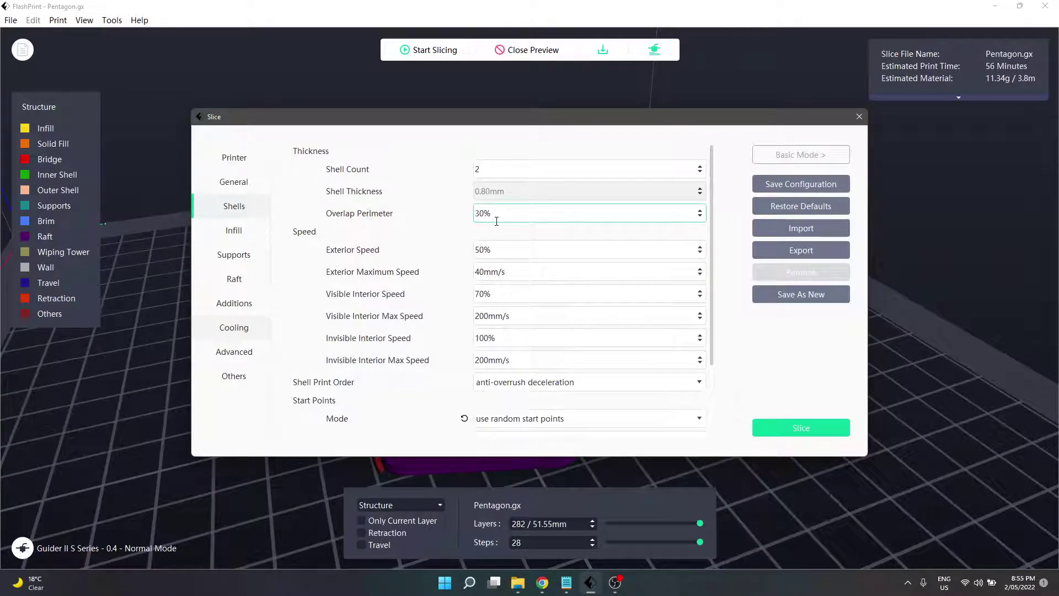
left_click(251, 232)
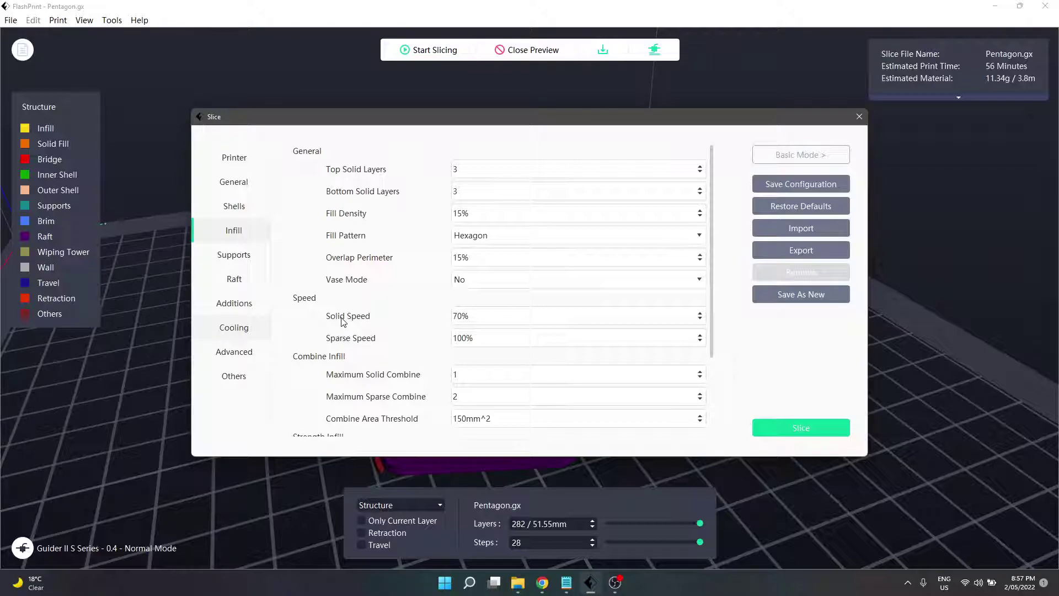
- Set Vase Mode to Yes, which drops Top Solid Layers from 3 to 0
mouse_move(340, 322)
left_click(500, 279)
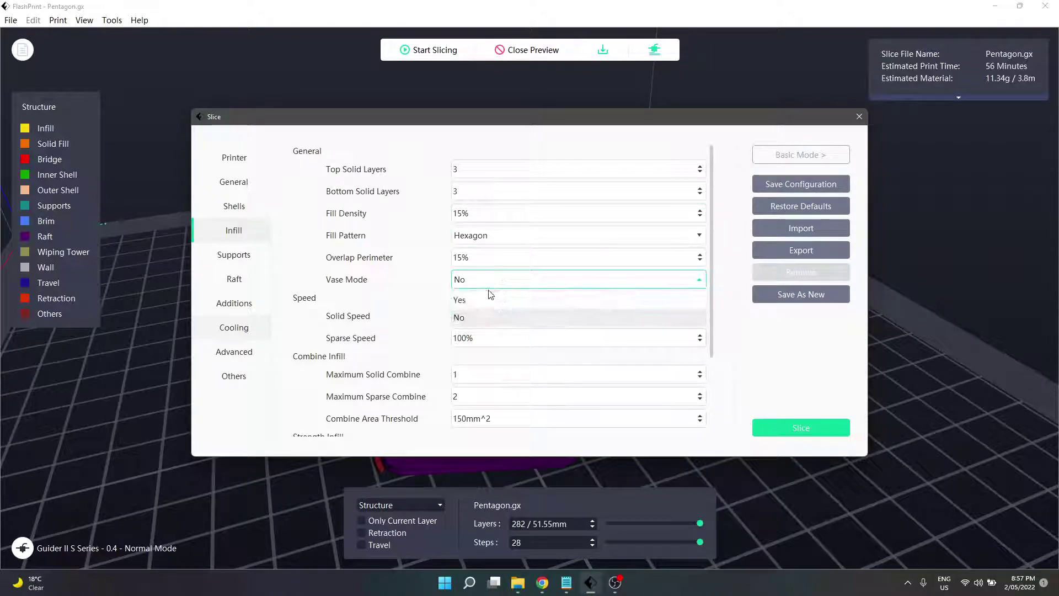
left_click(491, 300)
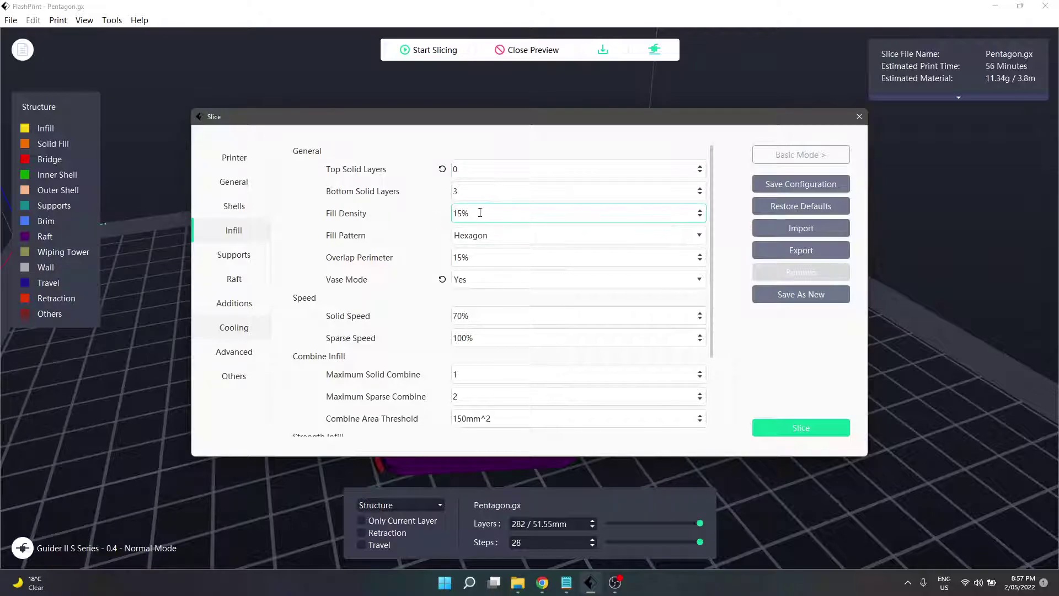
left_click(787, 429)
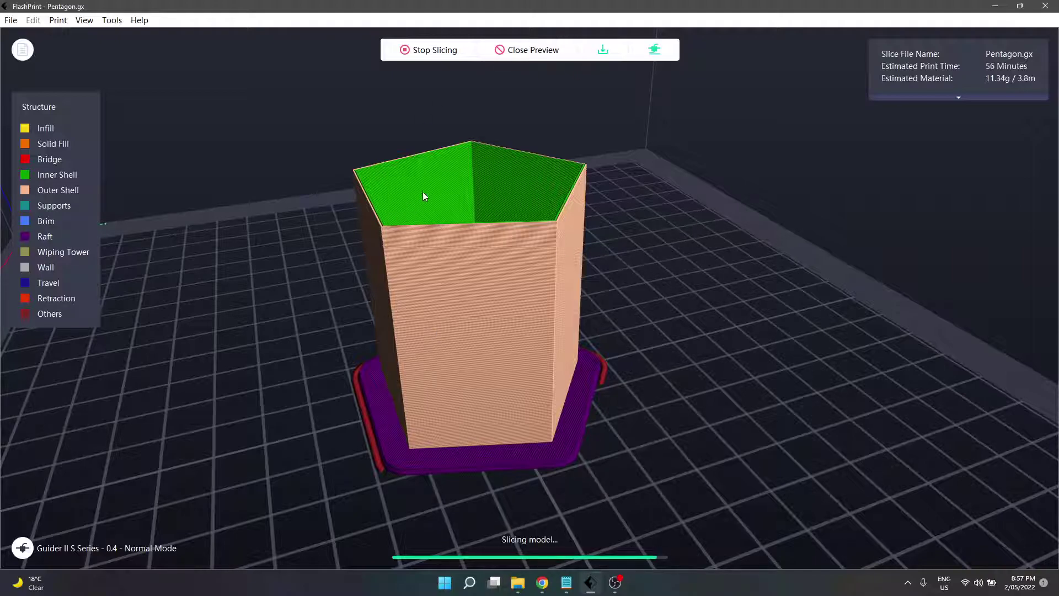
left_click(524, 51)
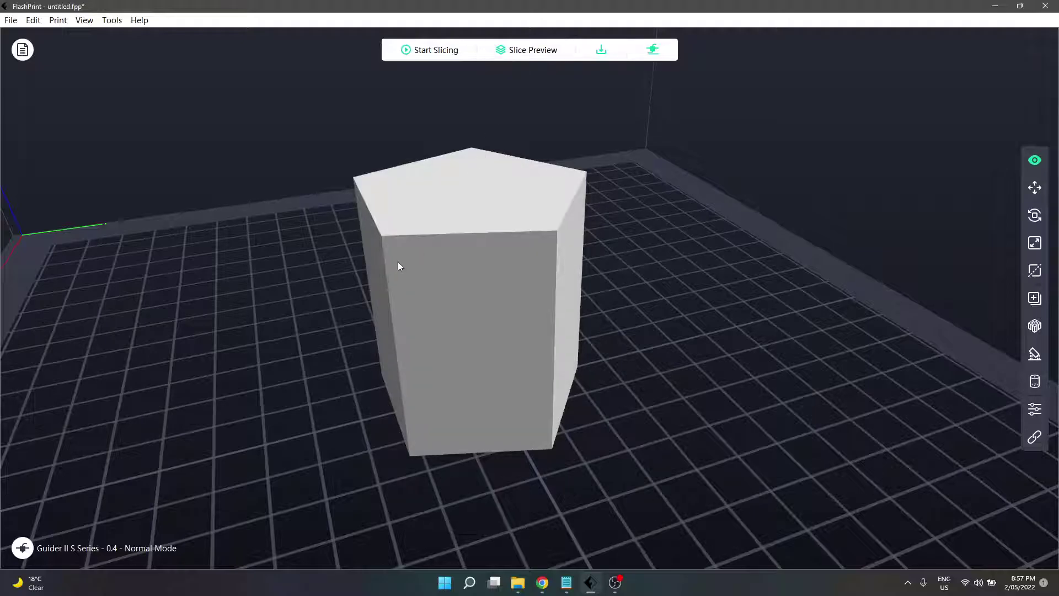
left_click_drag(401, 267, 440, 268)
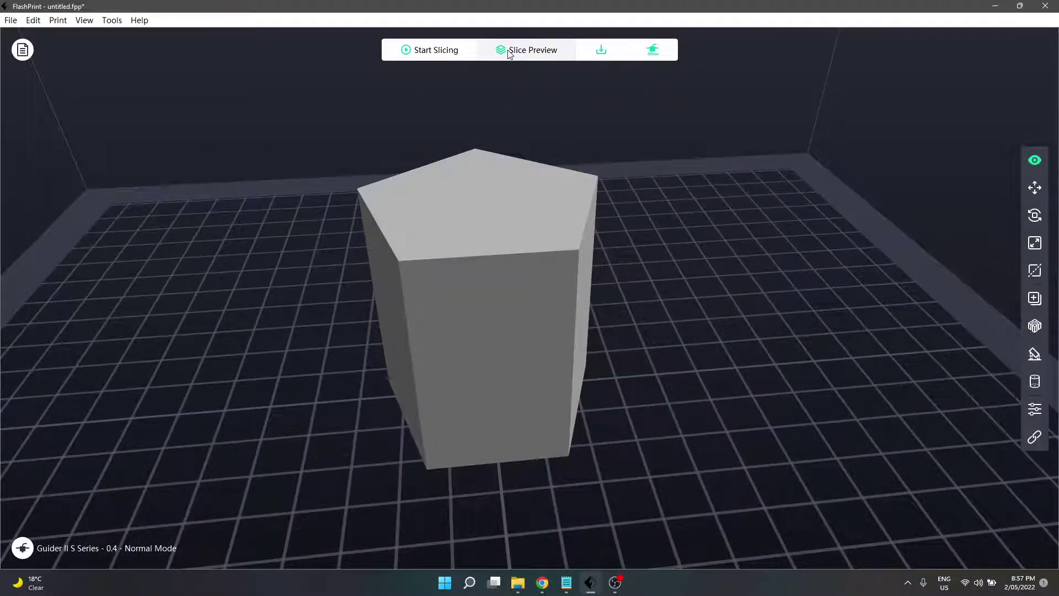
left_click(509, 51)
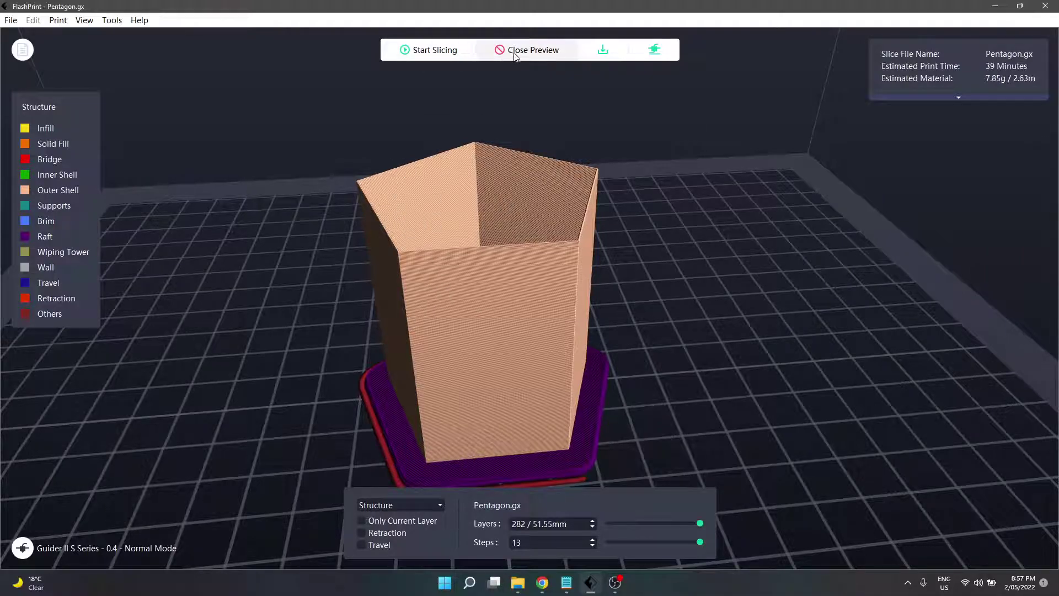
left_click_drag(458, 259, 417, 241)
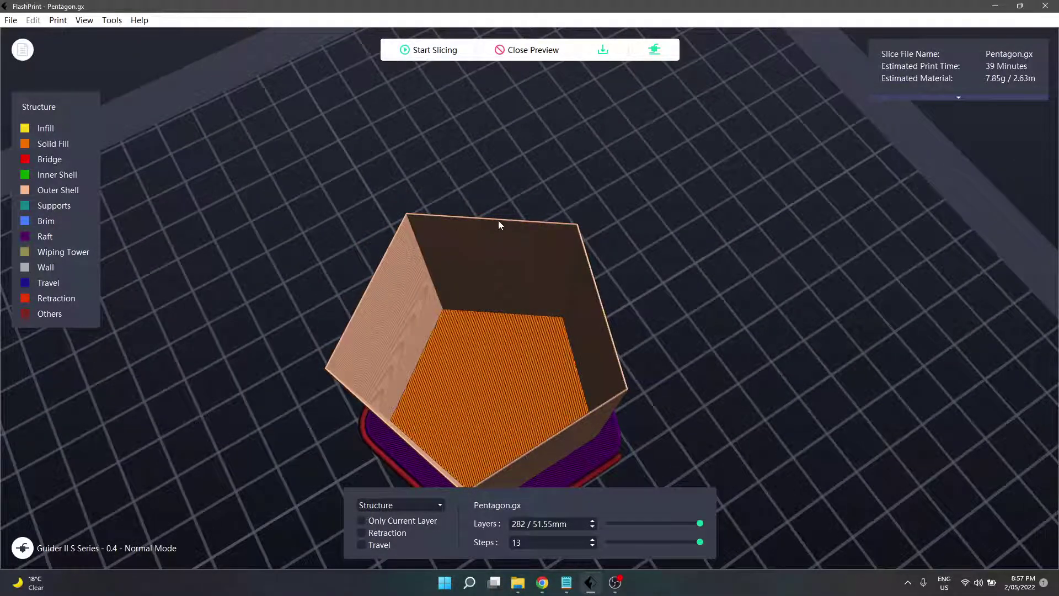
left_click_drag(500, 343, 492, 366)
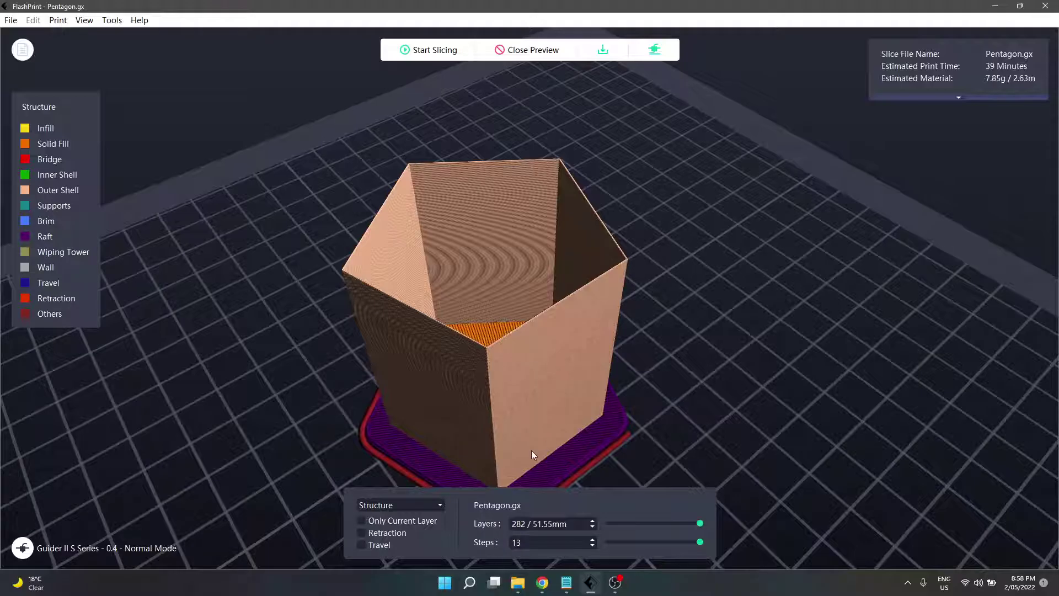
left_click_drag(559, 328, 488, 346)
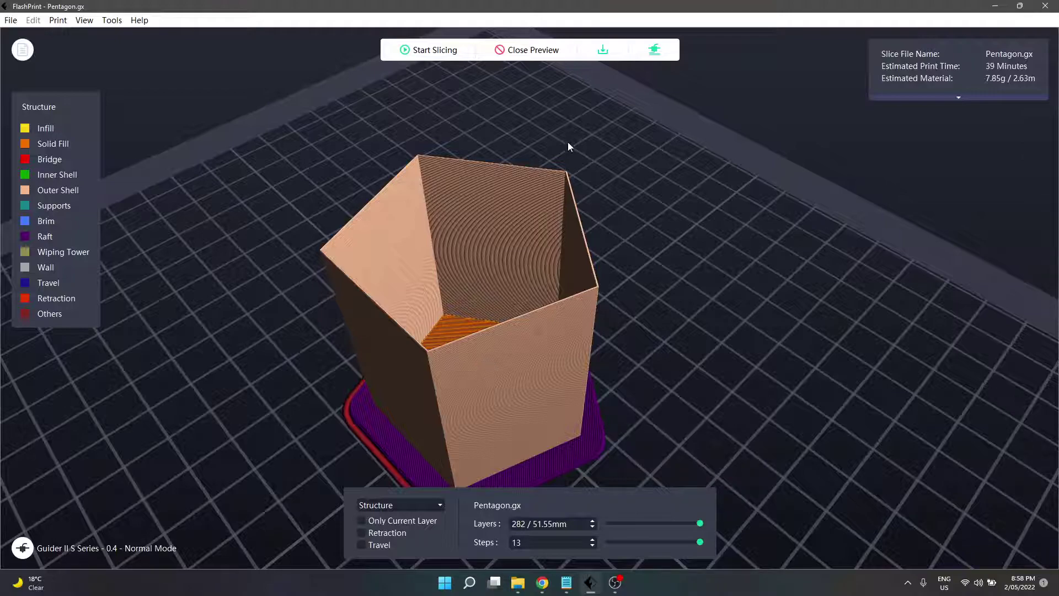
left_click(527, 55)
left_click_drag(455, 299, 492, 291)
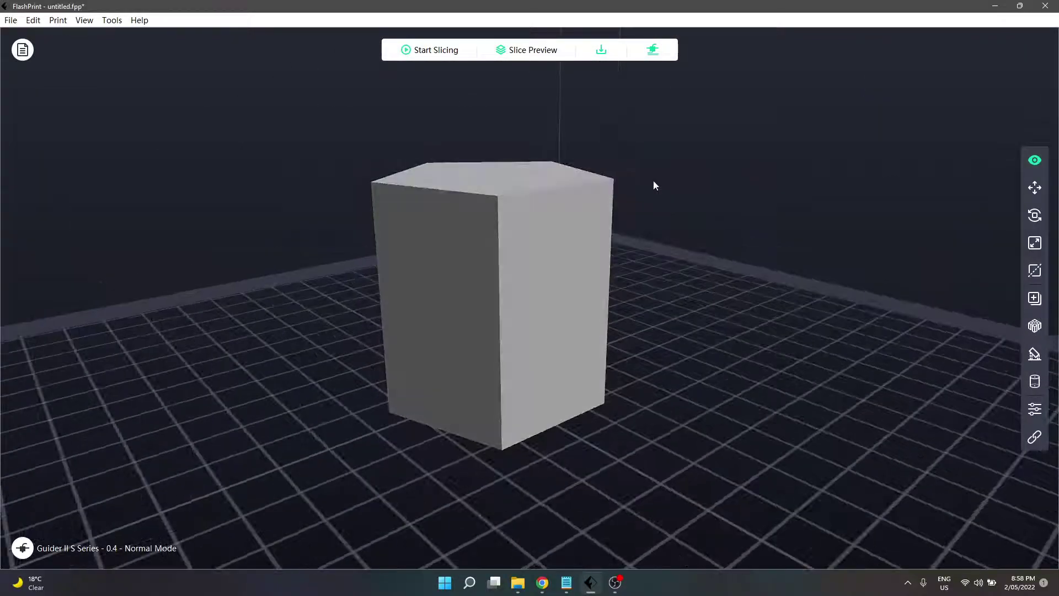
left_click_drag(655, 185, 484, 102)
left_click(531, 51)
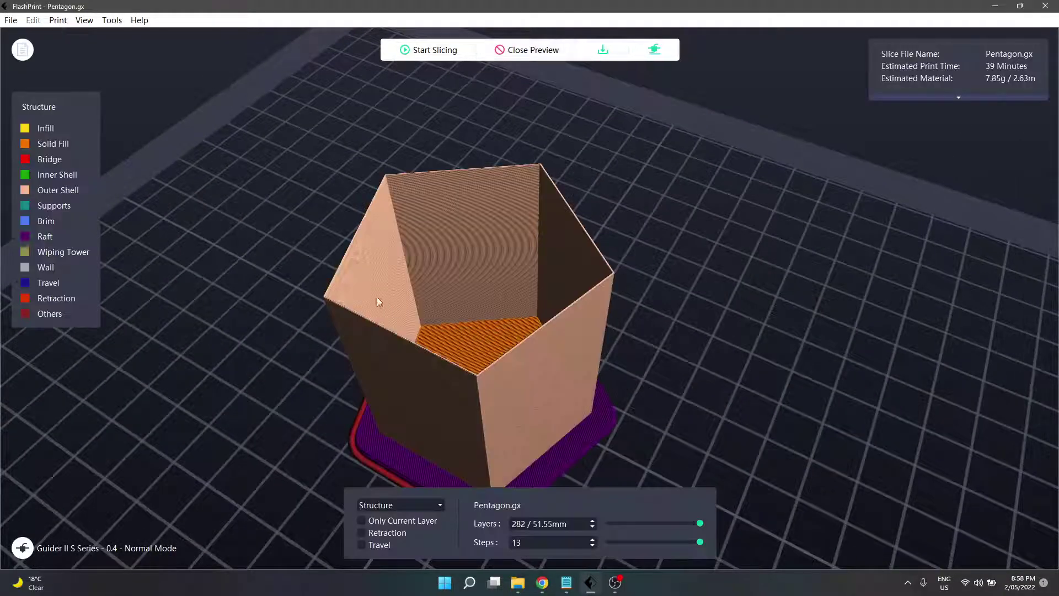
- Close the sliced preview, orbit the prism to a frontal angle, and reopen the Infill slice settings
left_click(527, 50)
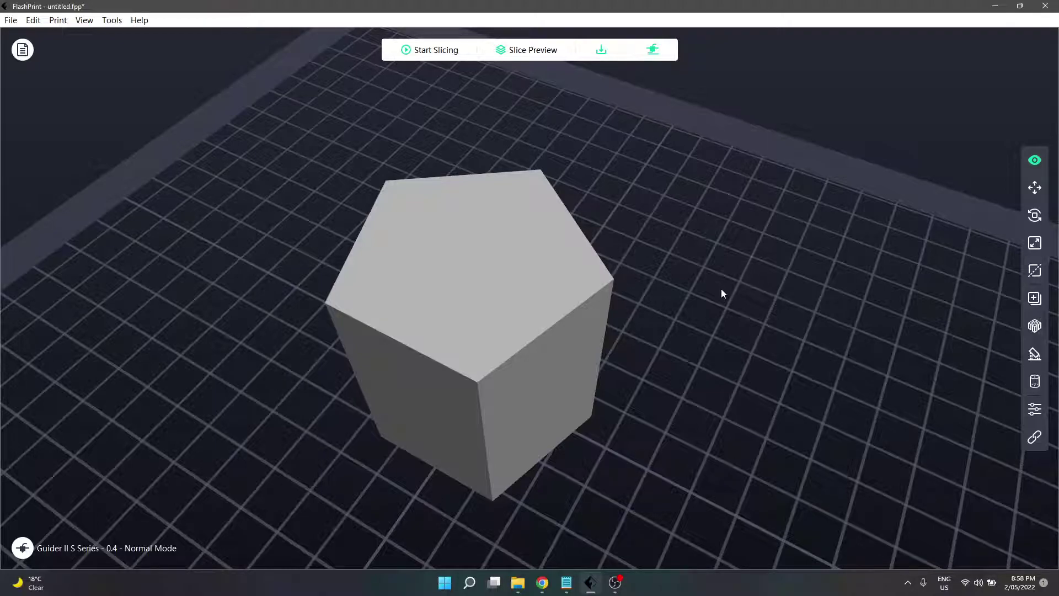
left_click_drag(563, 269, 491, 138)
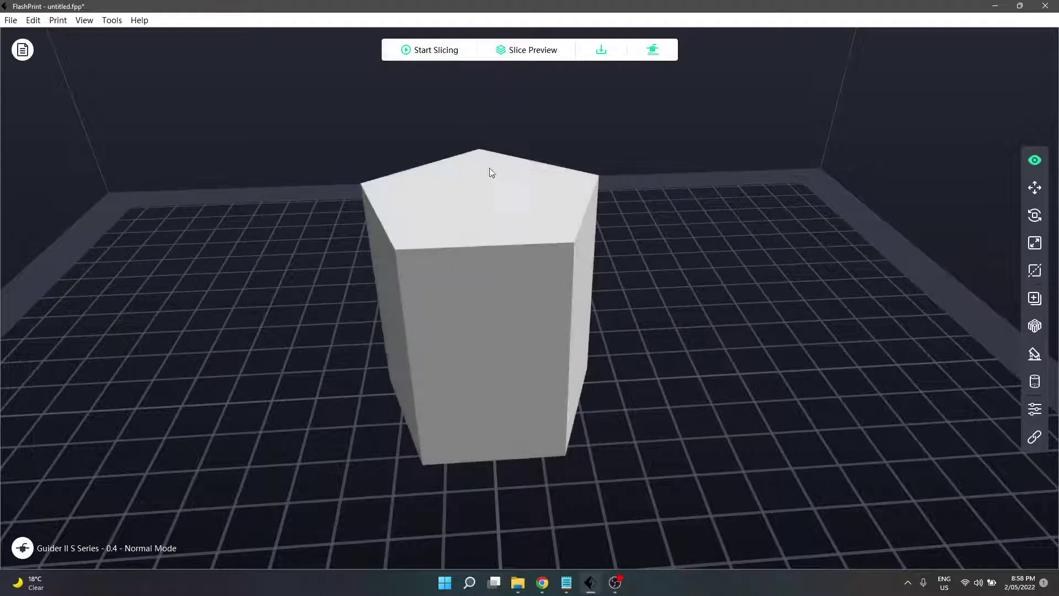
left_click(436, 51)
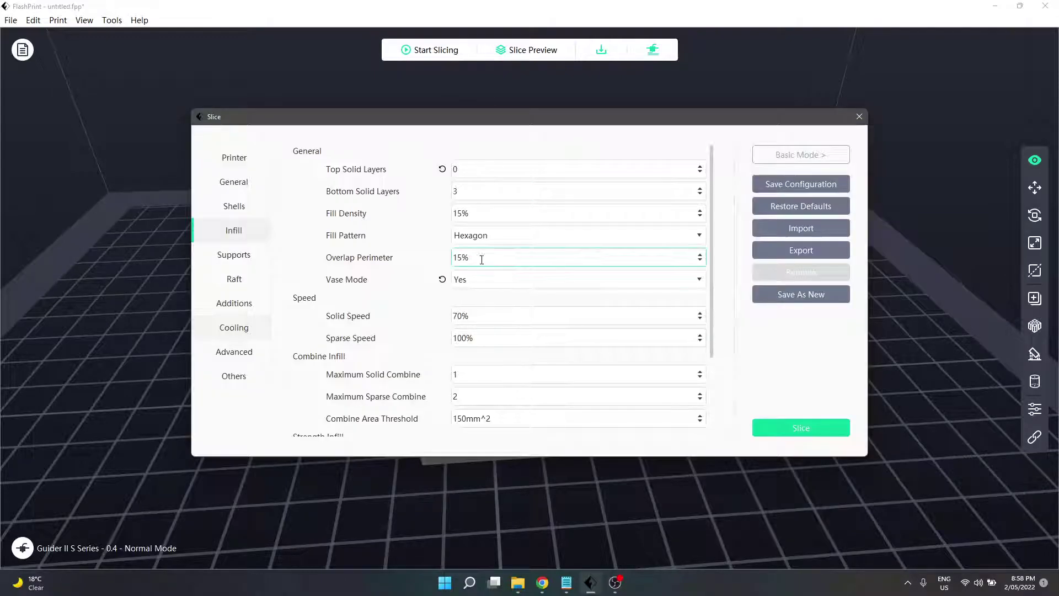
left_click(859, 116)
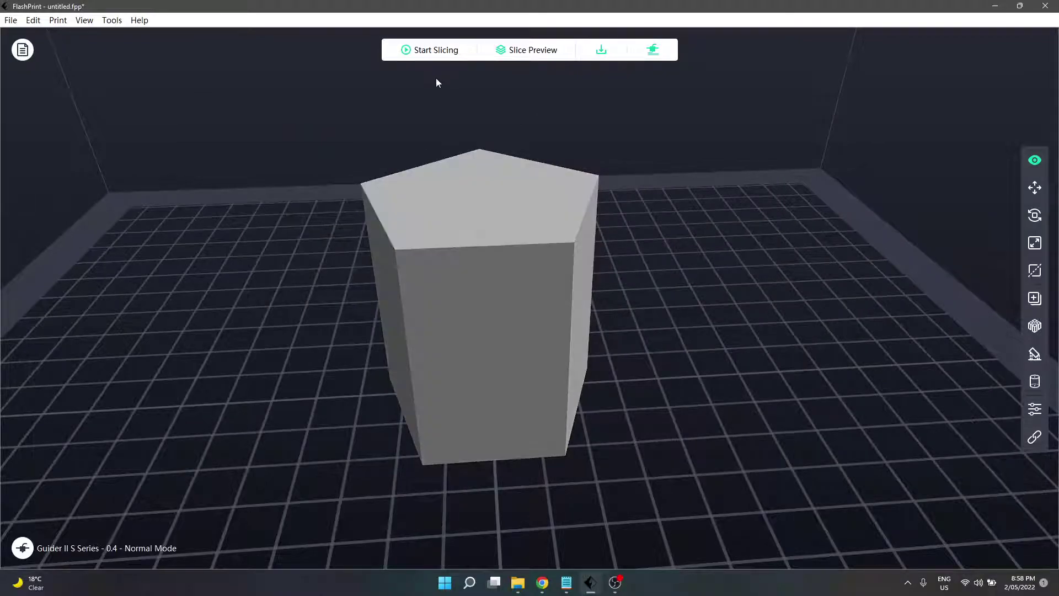
left_click(436, 50)
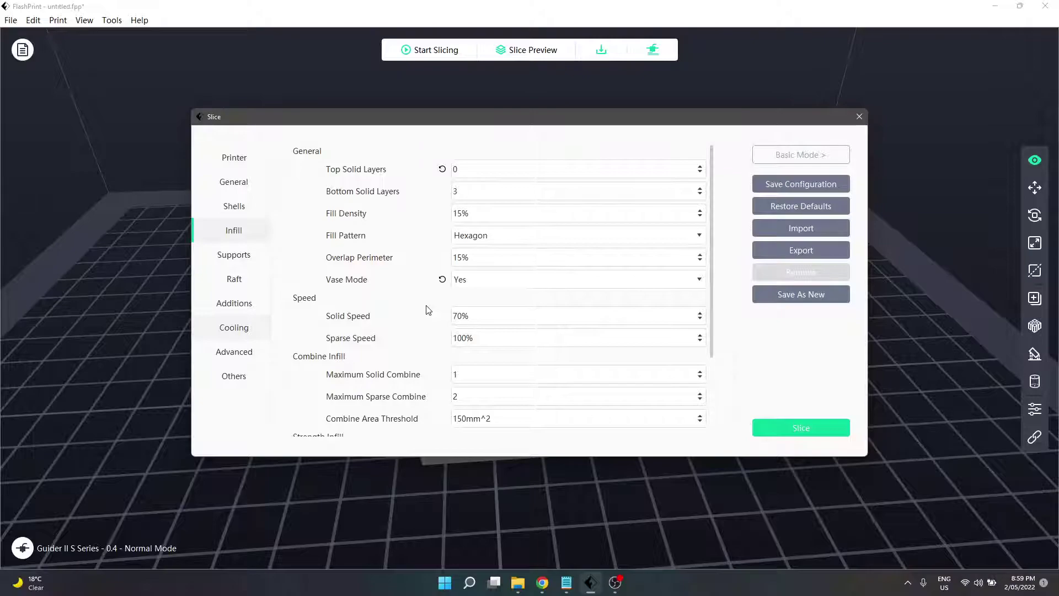
- Switch Vase Mode back to No, restoring 3 top solid layers, then select the Sparse Speed value
left_click(499, 279)
left_click(472, 315)
left_click(480, 334)
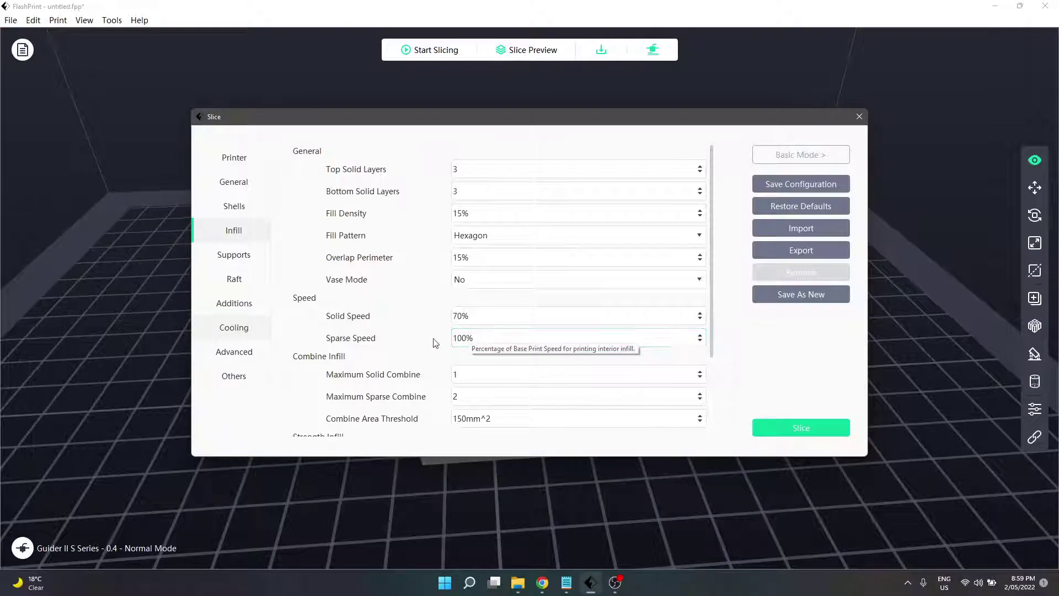
scroll(452, 340, "down", 3)
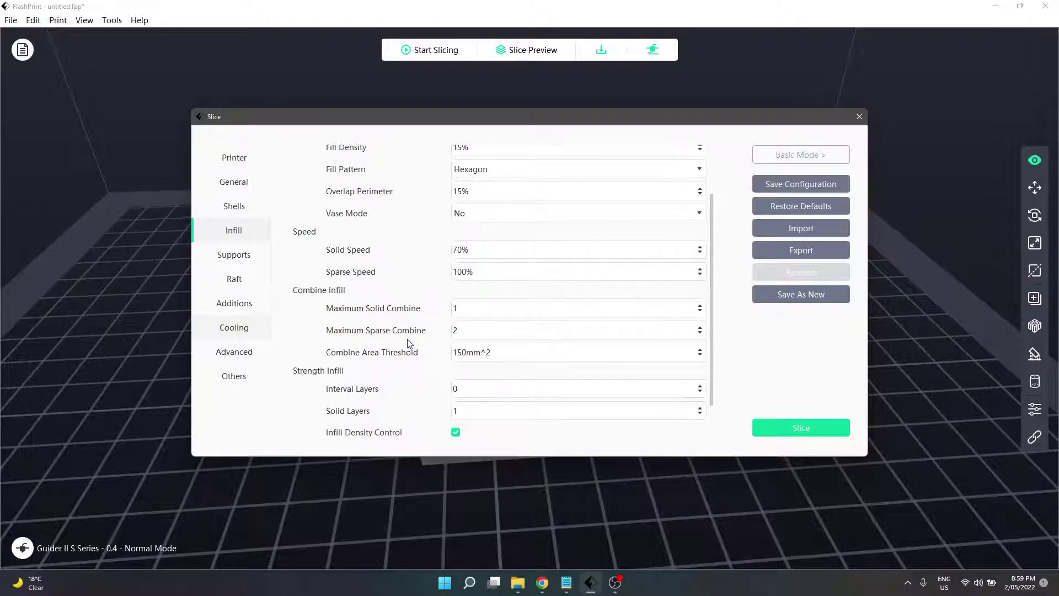
mouse_move(388, 304)
left_click(465, 309)
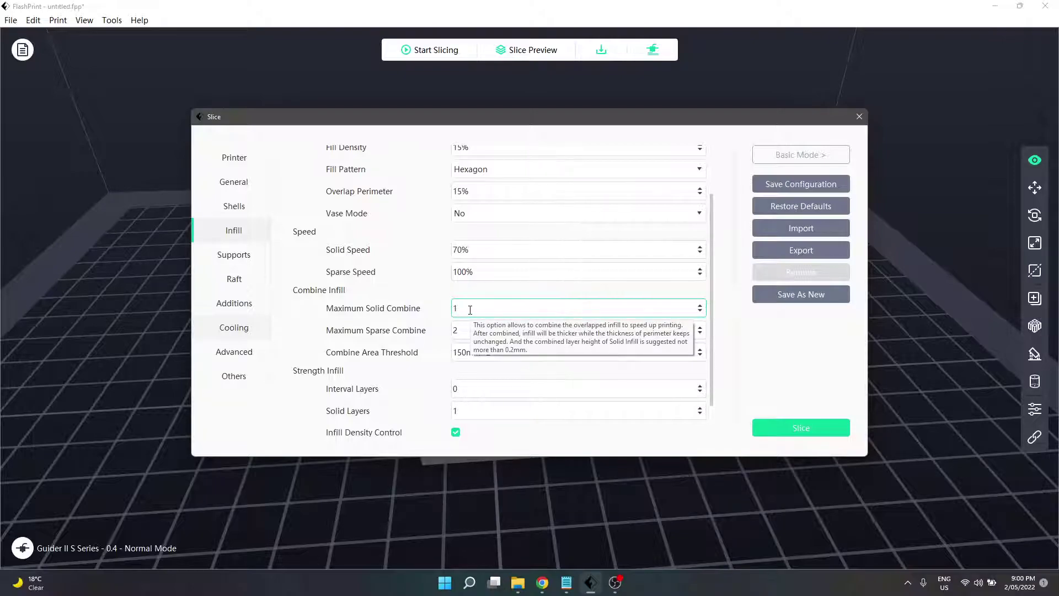
double_click(701, 306)
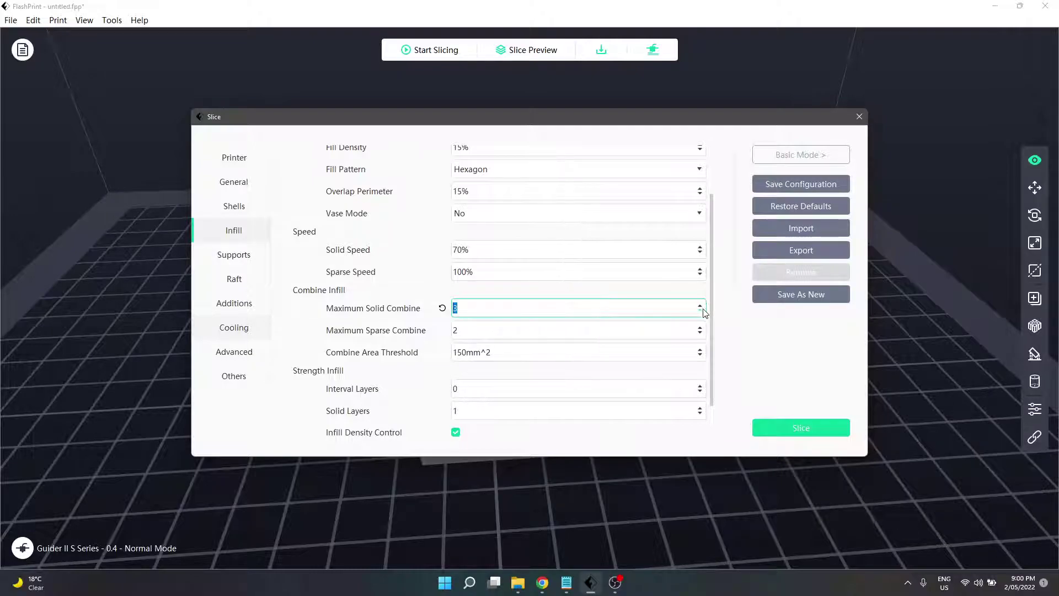
double_click(701, 311)
mouse_move(497, 305)
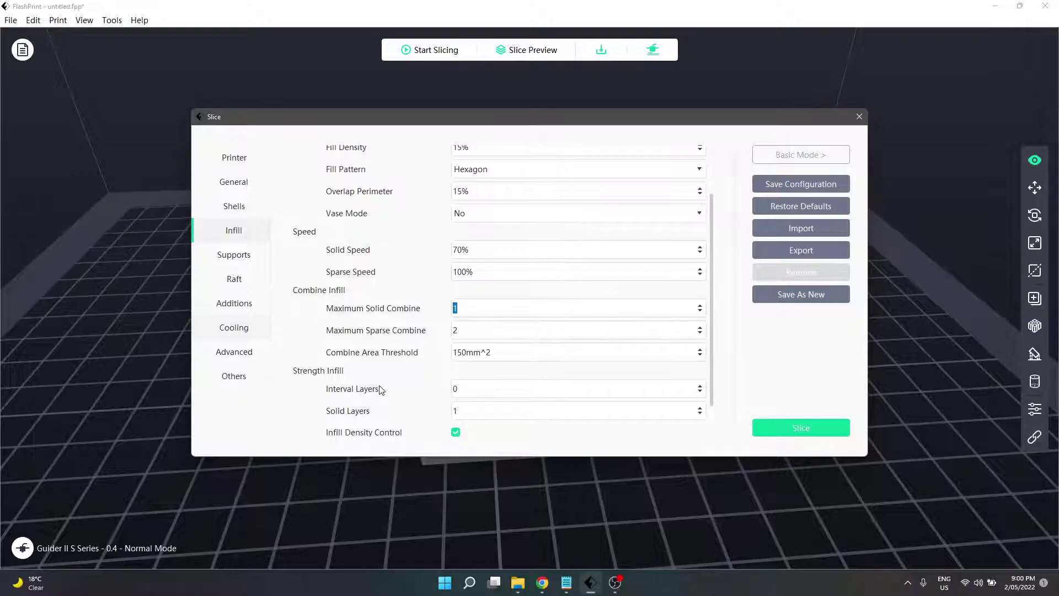
mouse_move(380, 389)
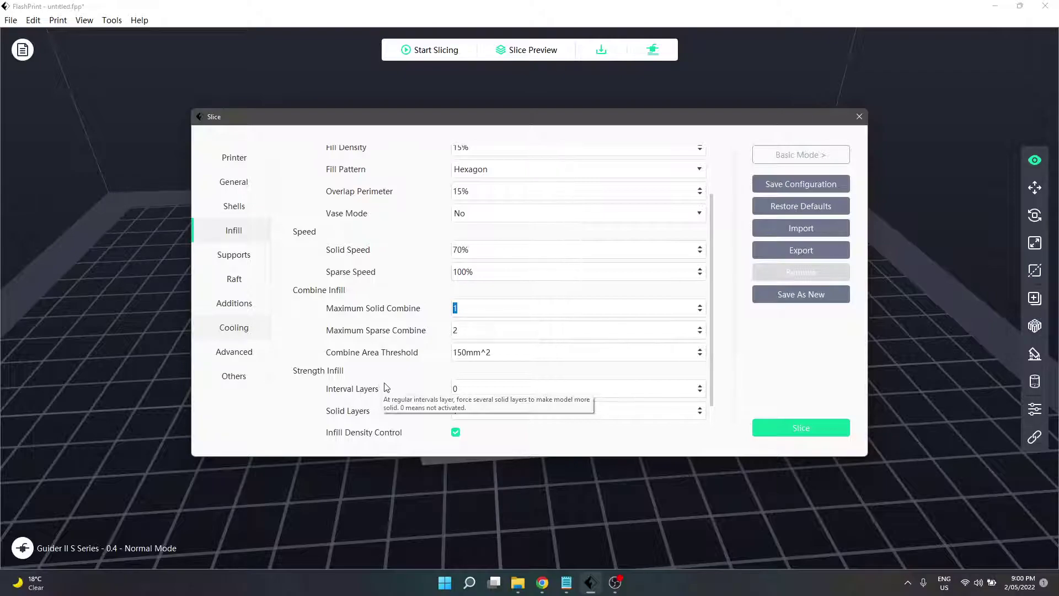
left_click(459, 352)
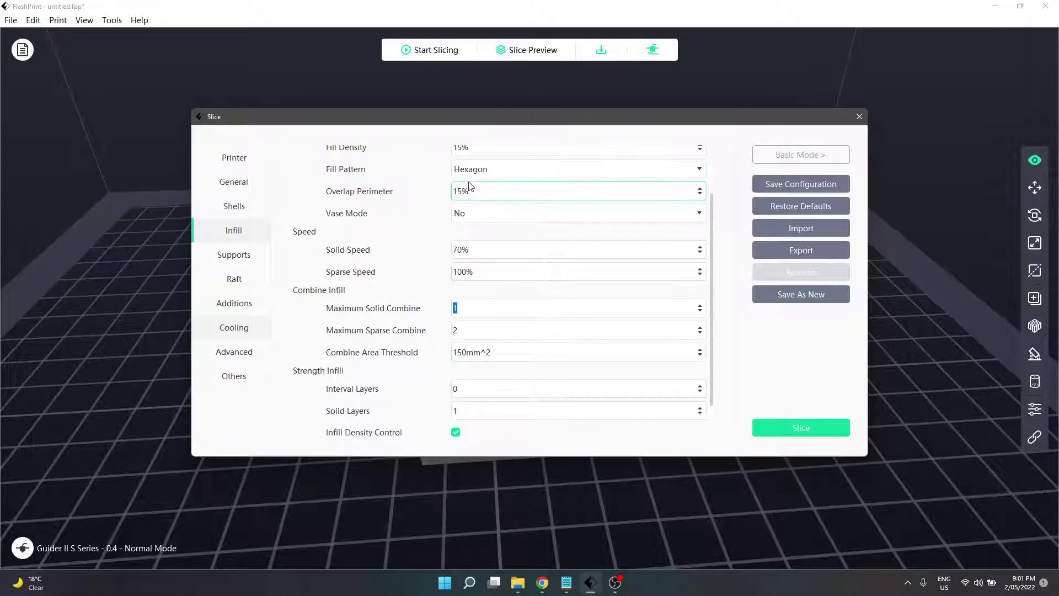
scroll(466, 217, "down", 1)
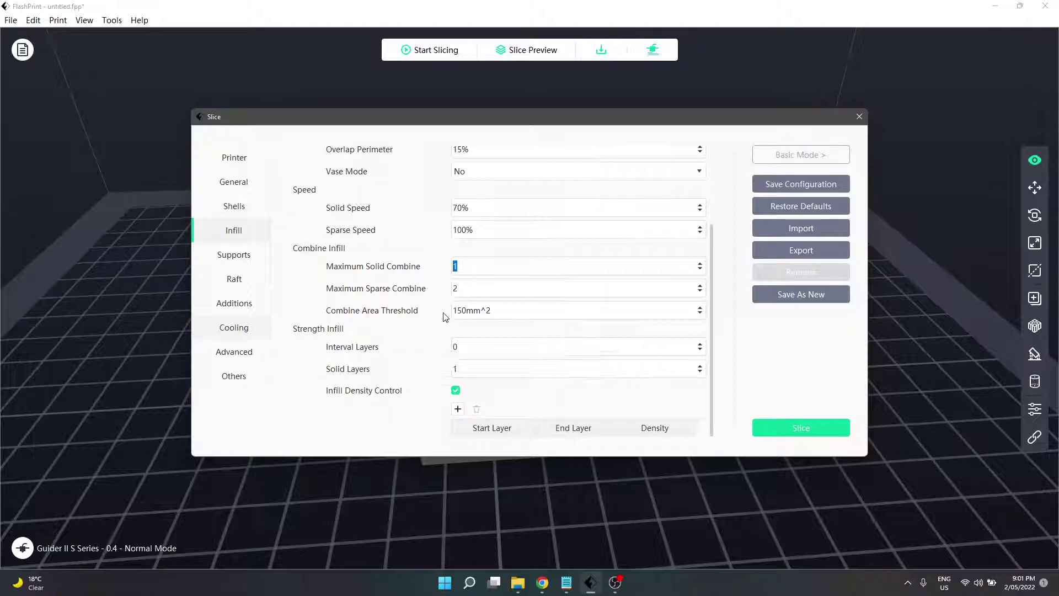
mouse_move(421, 263)
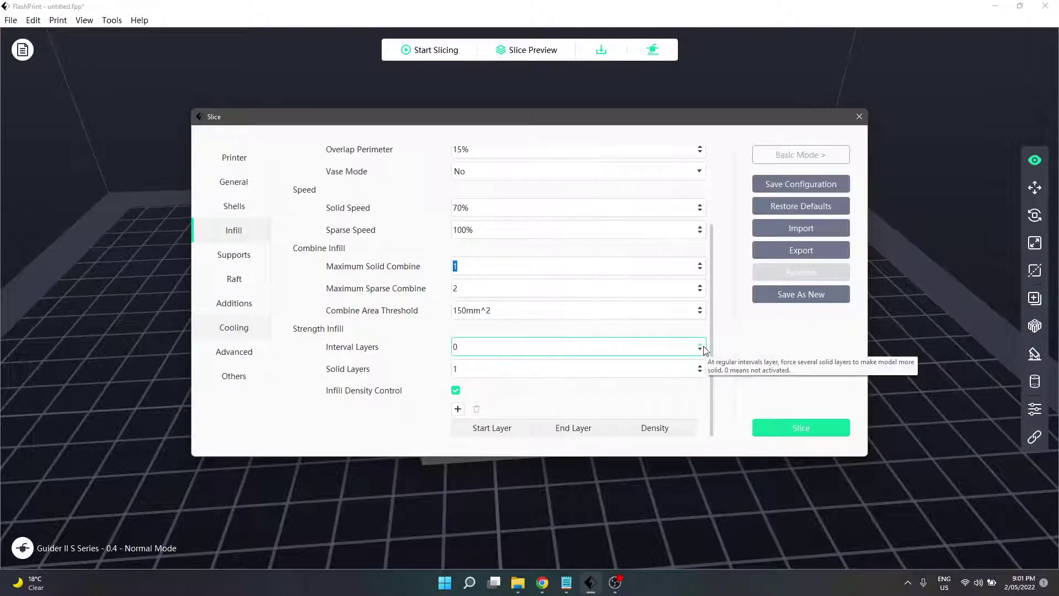
scroll(703, 349, "up", 10)
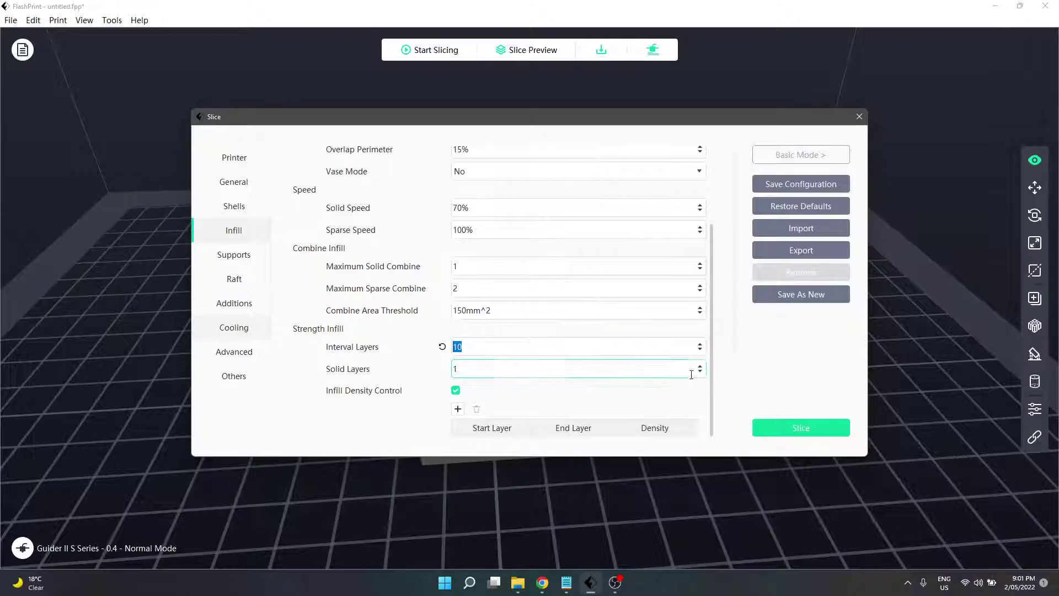
scroll(702, 371, "up", 2)
left_click(442, 369)
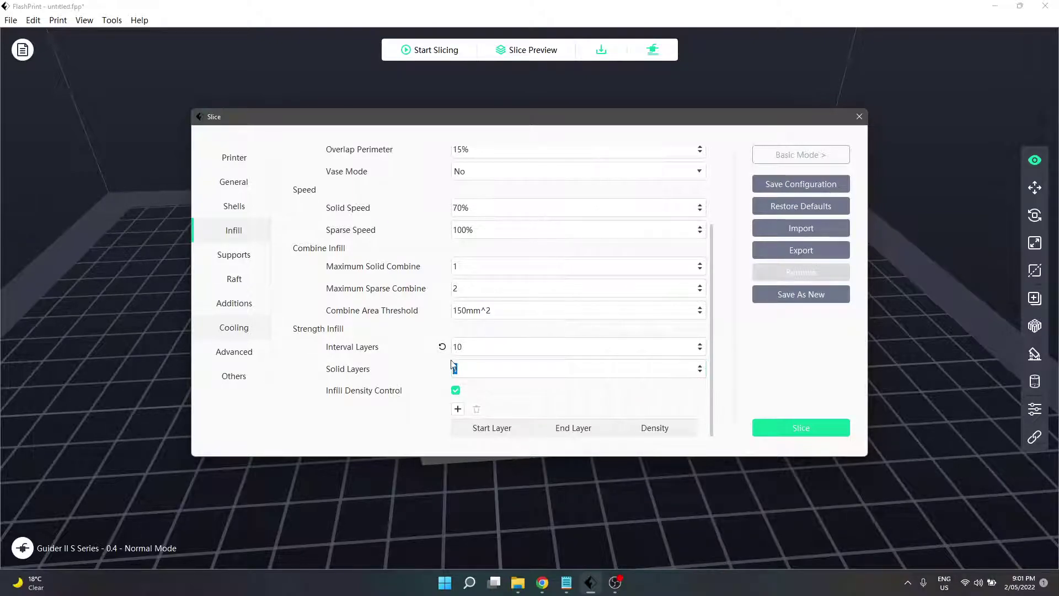
left_click(699, 344)
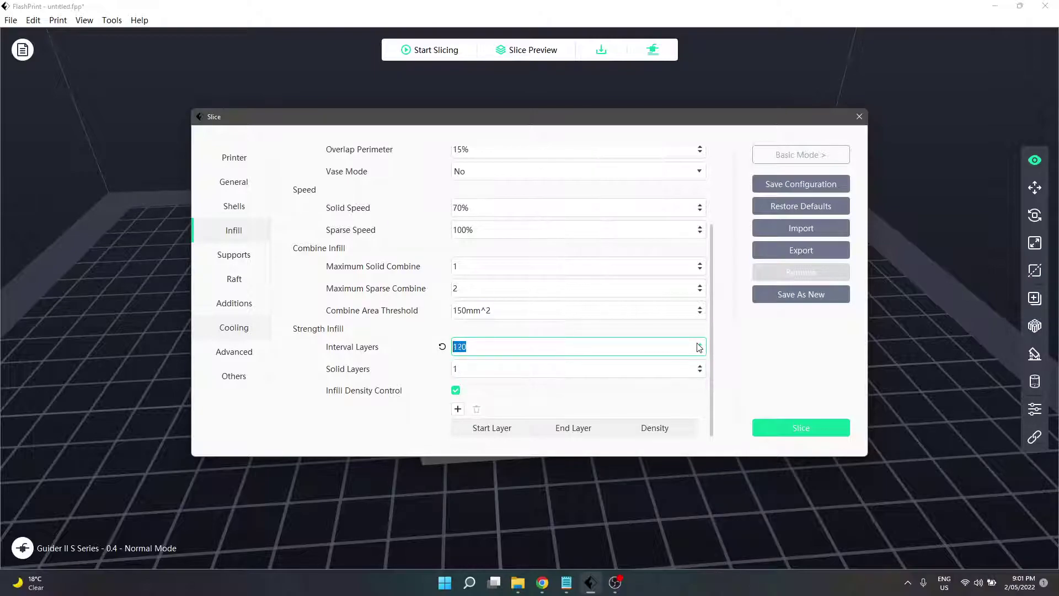
left_click(699, 344)
left_click(699, 344)
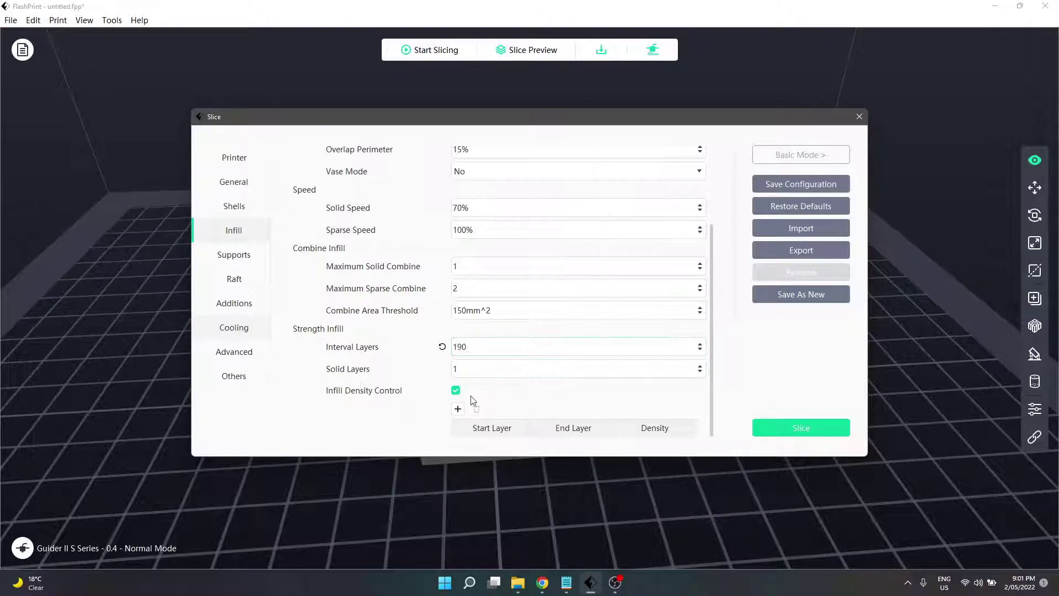
left_click(699, 345)
left_click(442, 347)
- Return to the Infill page and add a density range for layers 20–150 at 100%
left_click(259, 164)
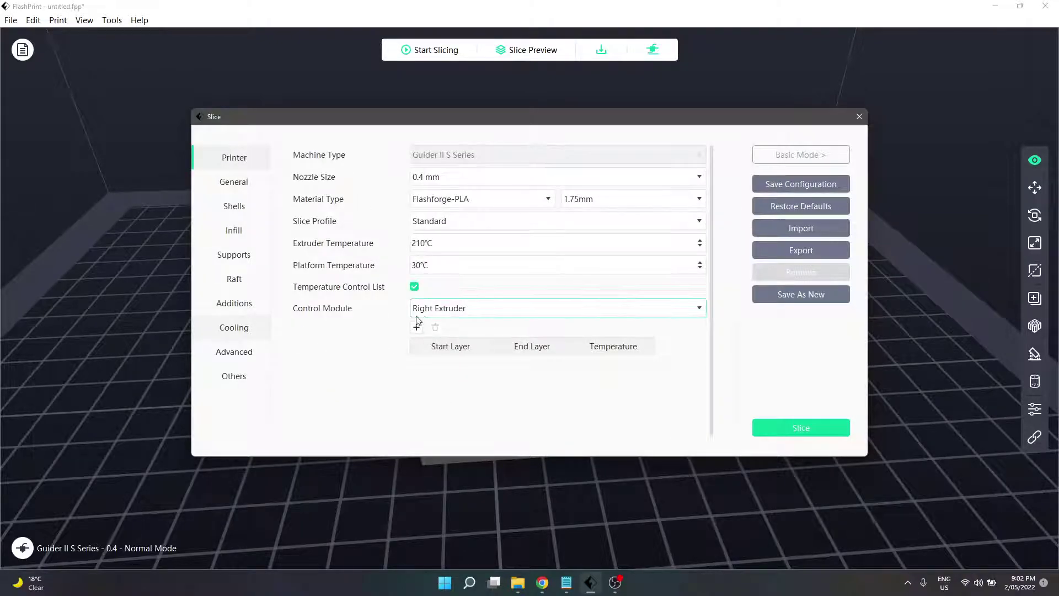
left_click(244, 183)
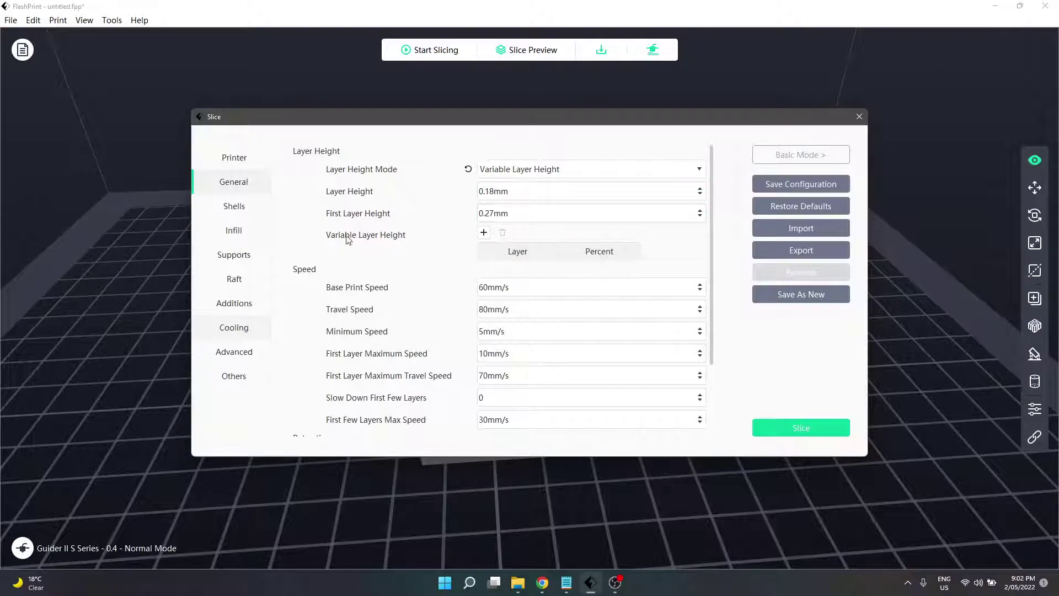
left_click(236, 231)
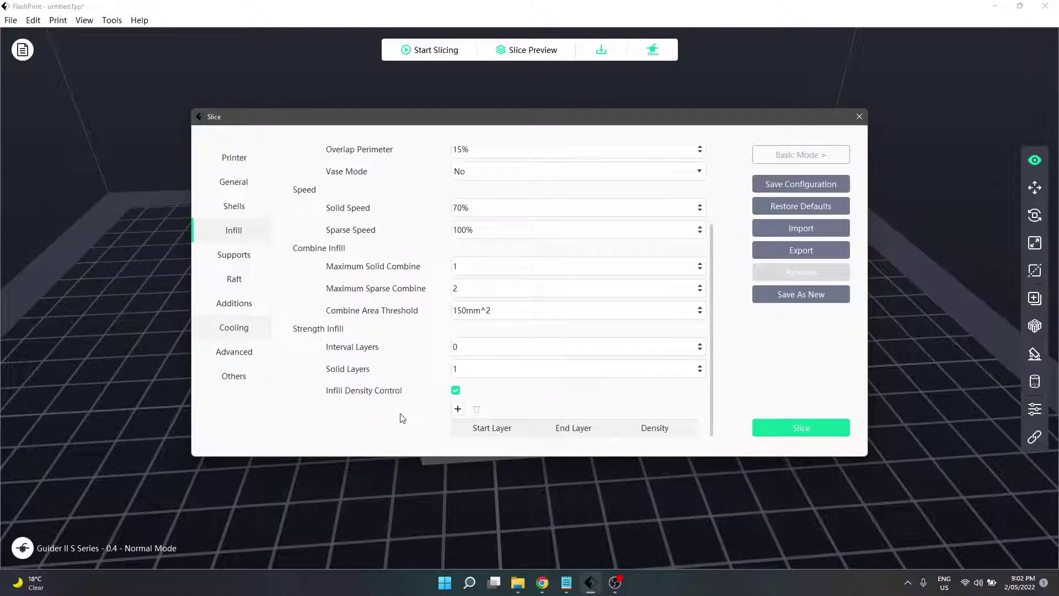
left_click(458, 410)
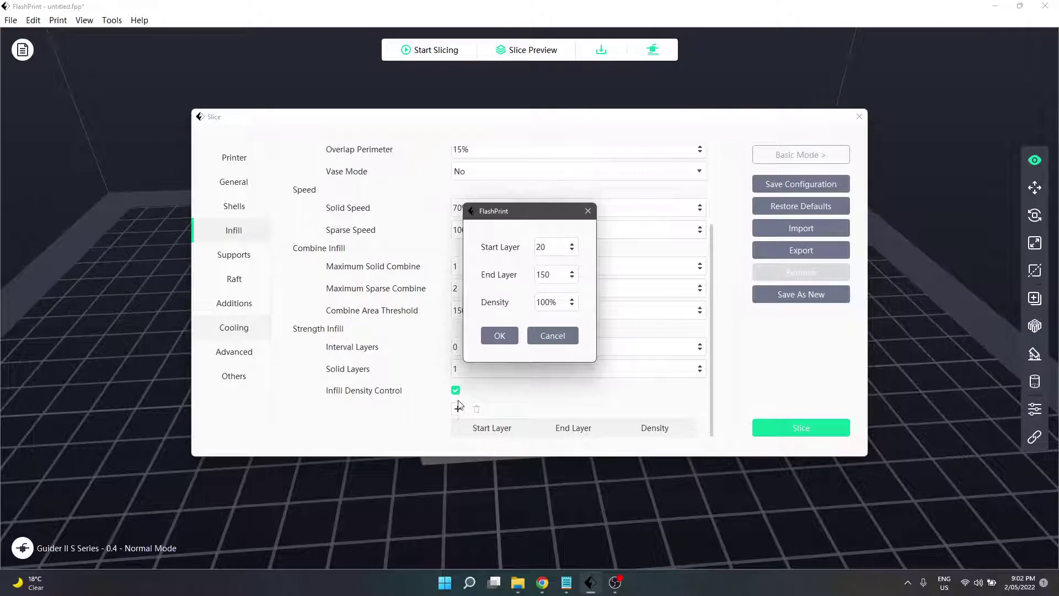
left_click(551, 247)
left_click(557, 303)
left_click(549, 251)
left_click(538, 274)
left_click(547, 302)
left_click(503, 336)
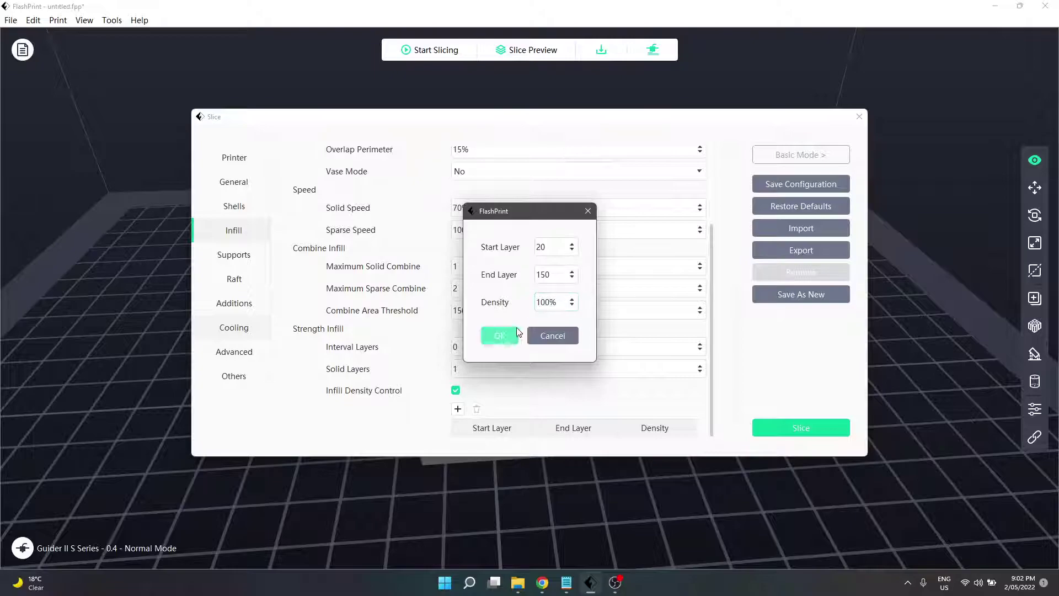
- Scroll through the Infill settings, pointing out Bottom Solid Layers and Top Solid Layers
scroll(490, 345, "down", 1)
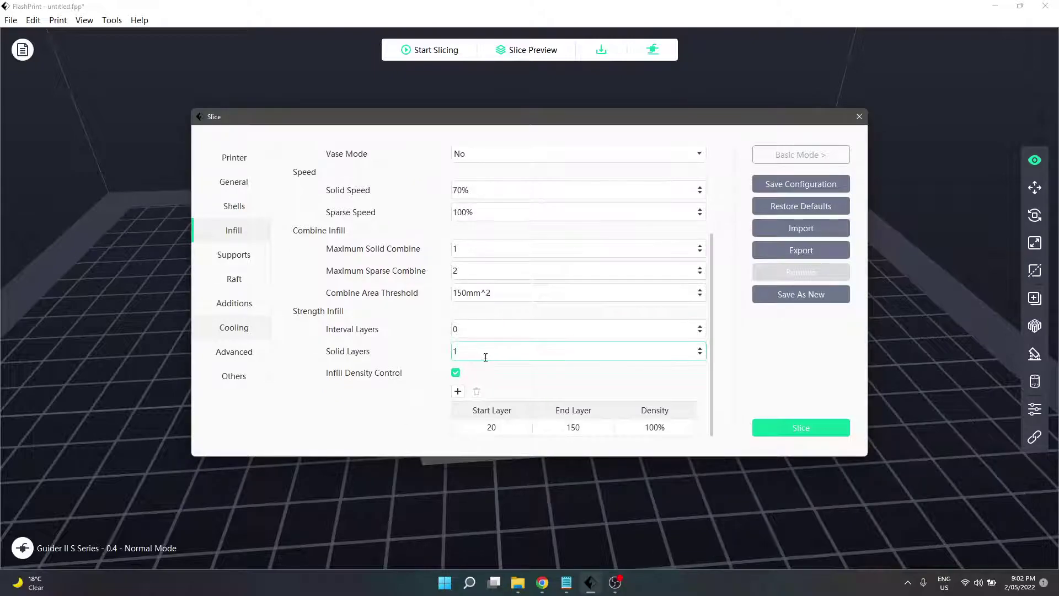
scroll(479, 365, "up", 4)
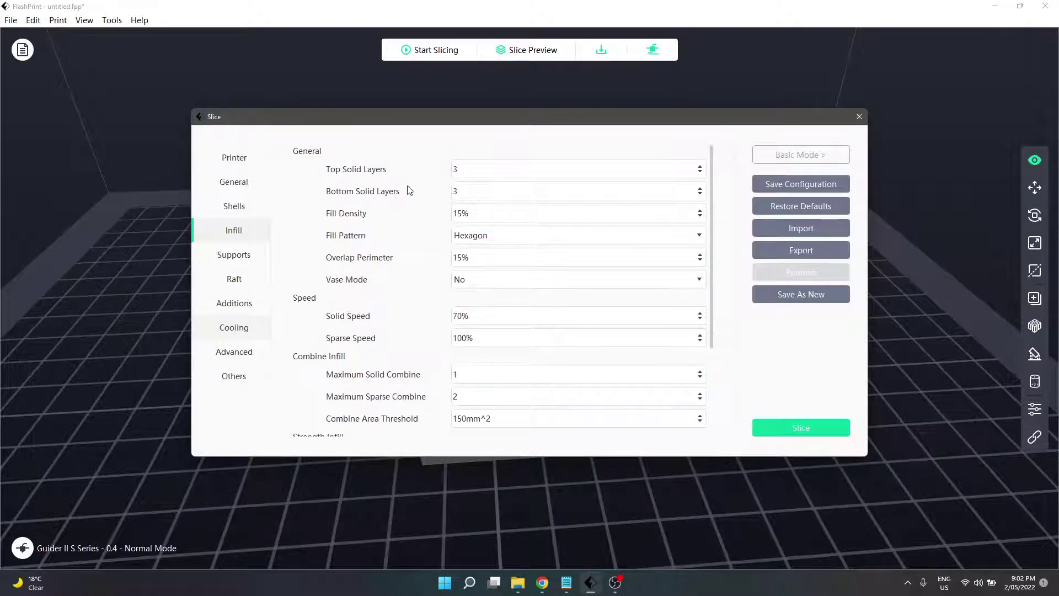
left_click(468, 192)
scroll(481, 226, "down", 3)
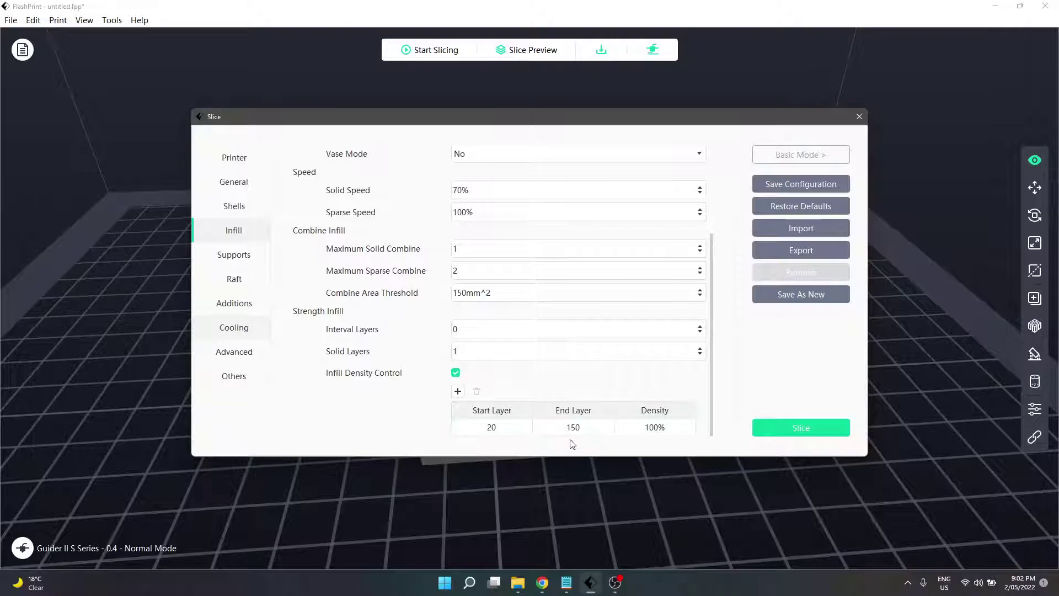
scroll(553, 404, "up", 5)
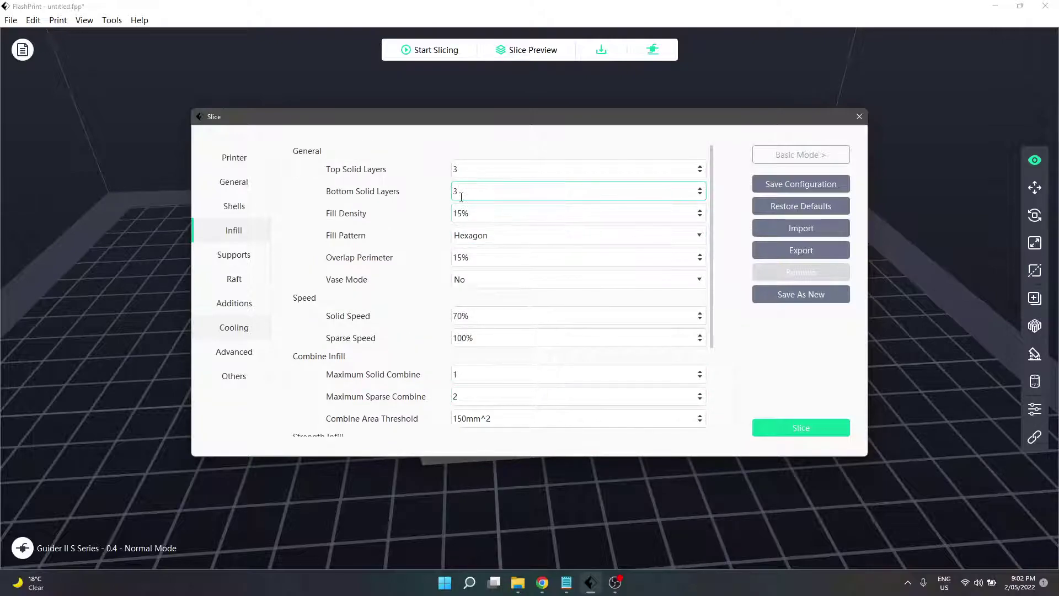
left_click(460, 172)
scroll(489, 305, "down", 3)
scroll(489, 309, "up", 2)
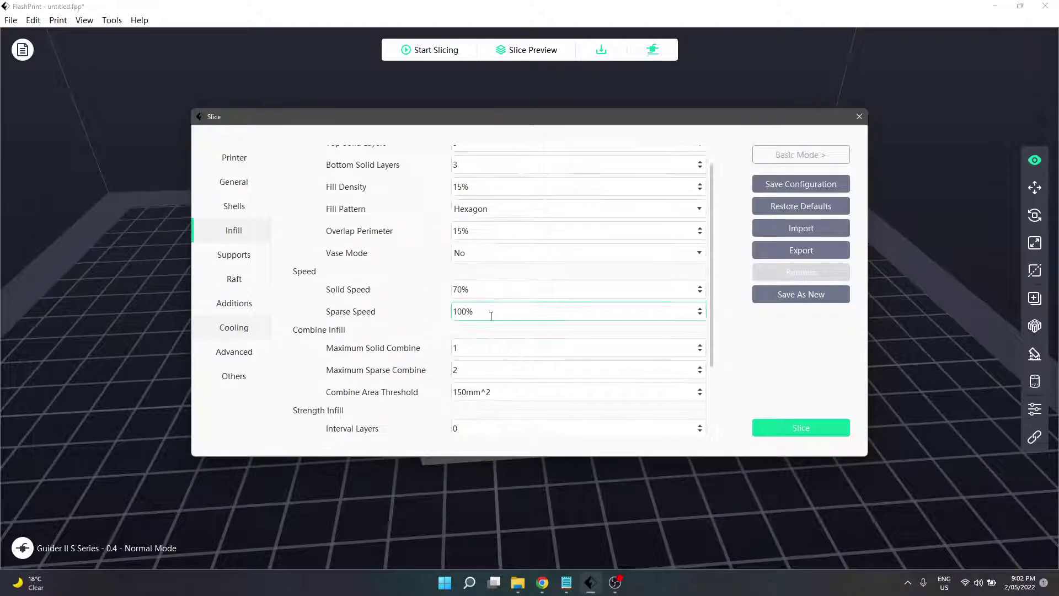
left_click(508, 188)
scroll(486, 226, "down", 3)
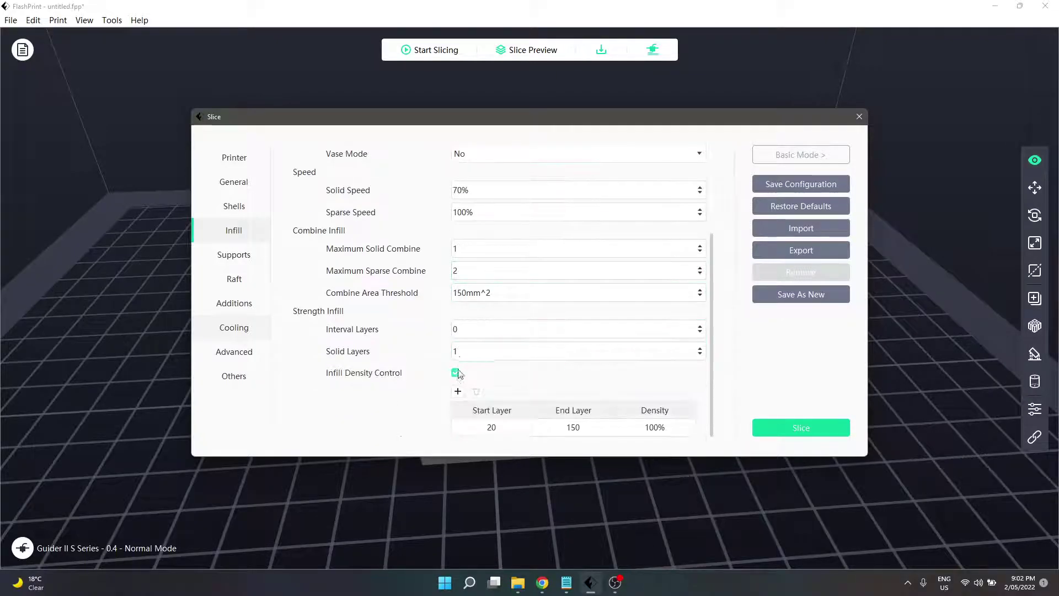
- Add a second density range for layers 151–167 at 55%, correcting the overlapping start layer
left_click(458, 392)
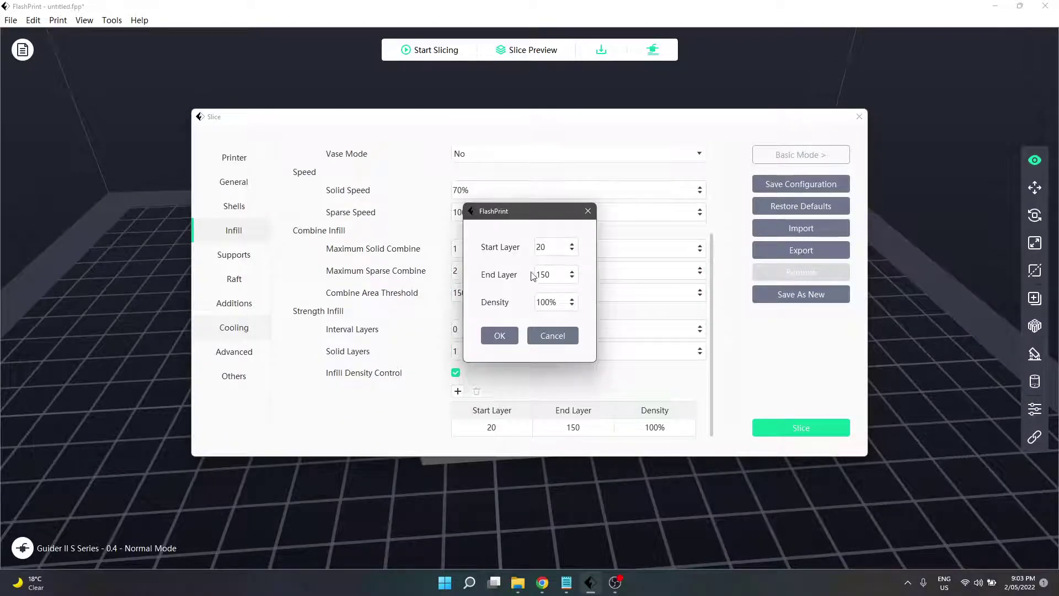
left_click(572, 244)
type("150")
key("Tab")
type("167")
key("Tab")
type("50")
key("Return")
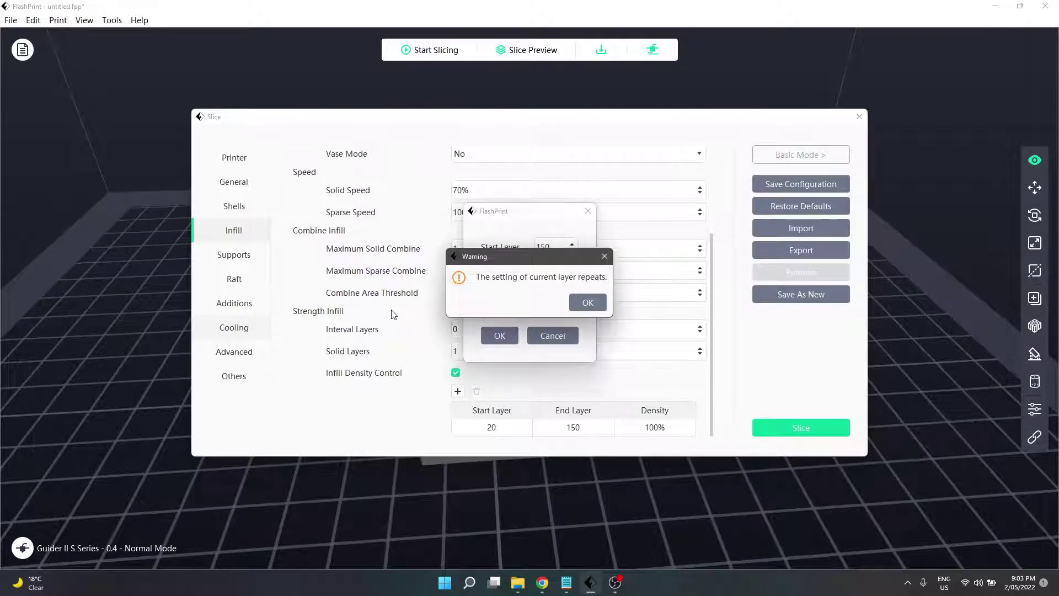
left_click(587, 301)
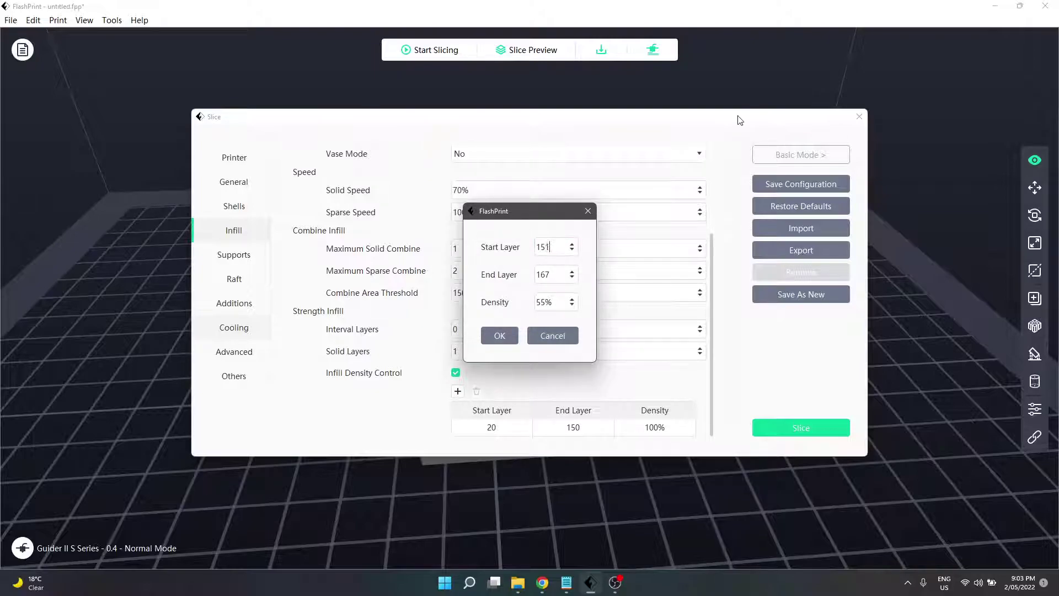
key("Return")
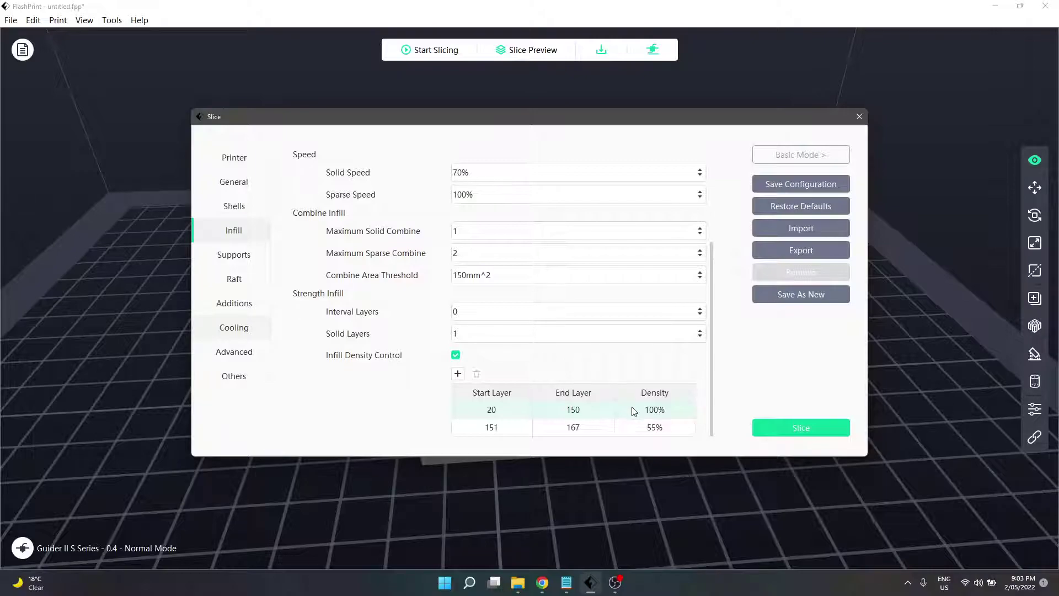
- Delete the 20–150 and 151–167 ranges from the Infill Density Control table
left_click(595, 413)
left_click(479, 375)
left_click(498, 428)
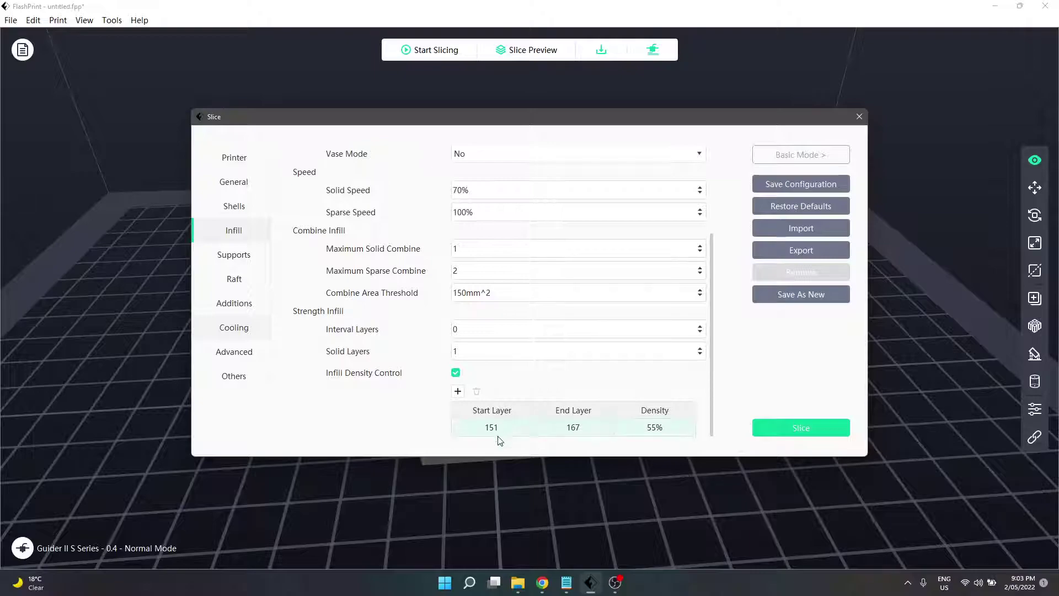
left_click(479, 392)
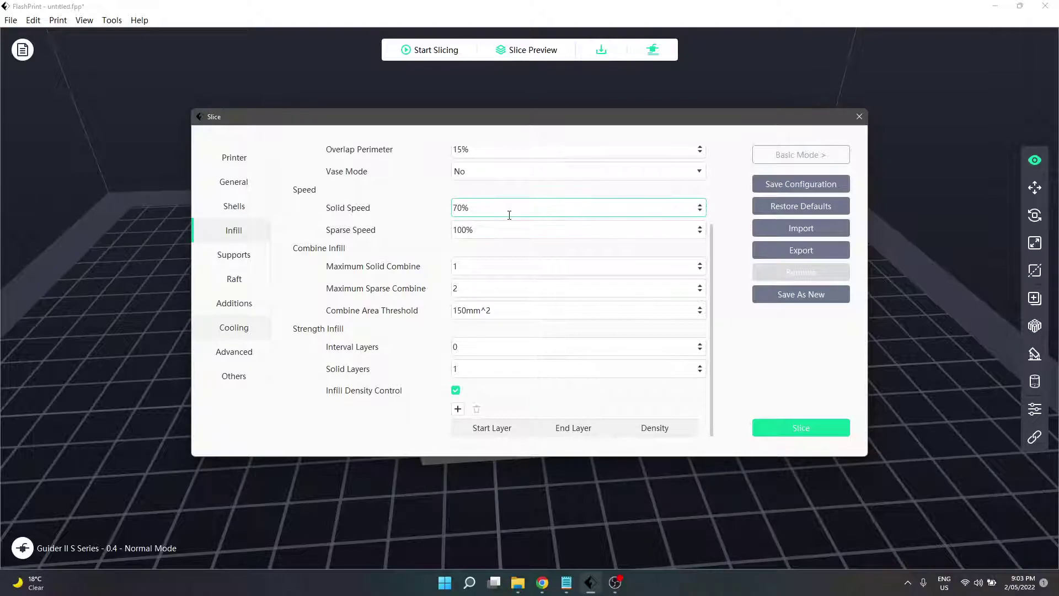
scroll(552, 292, "up", 3)
scroll(553, 292, "up", 1)
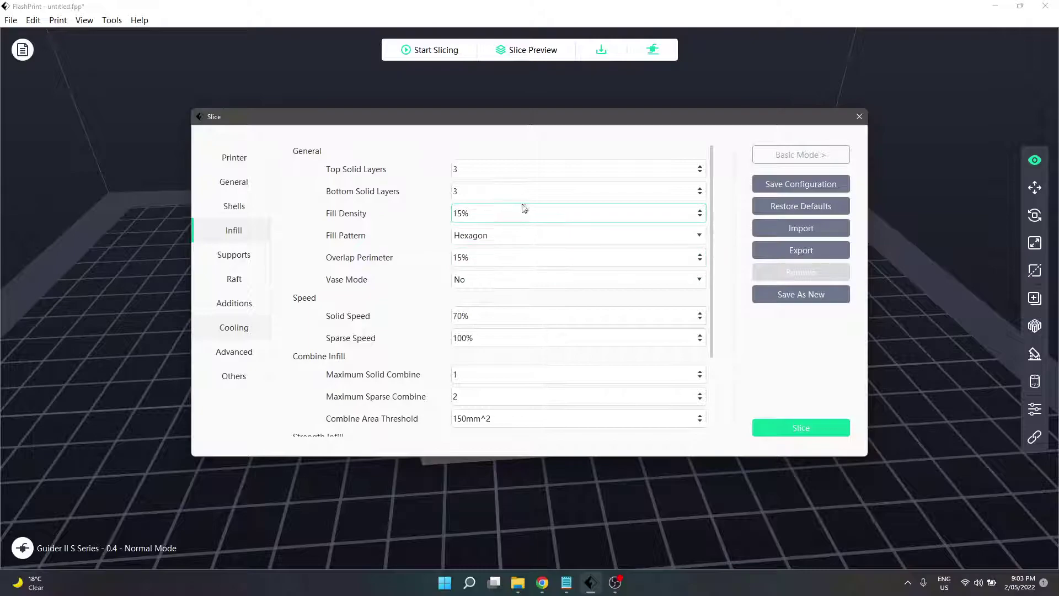
scroll(551, 300, "down", 3)
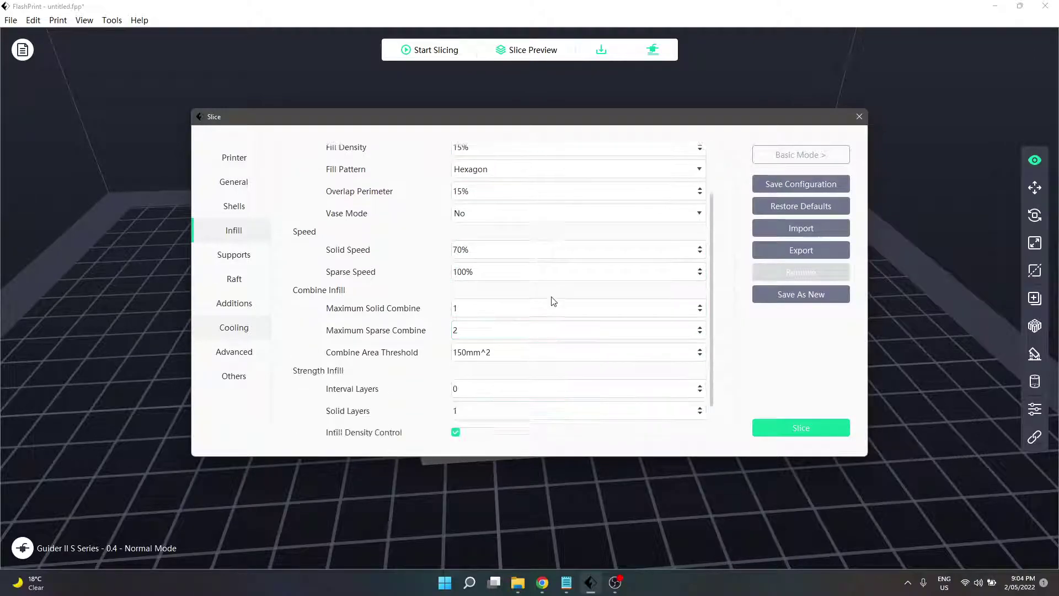
scroll(519, 396, "up", 2)
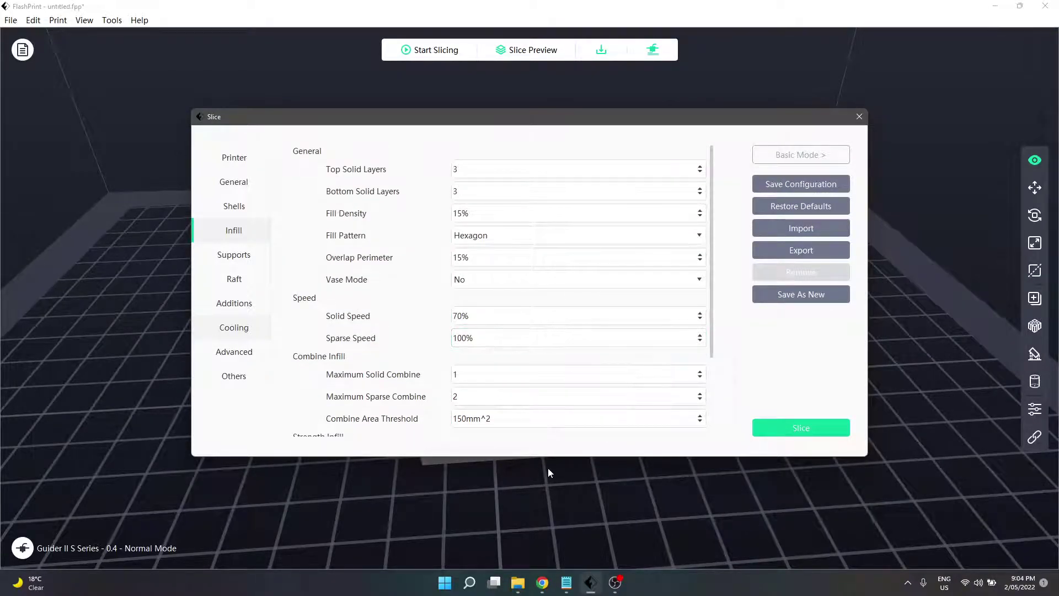